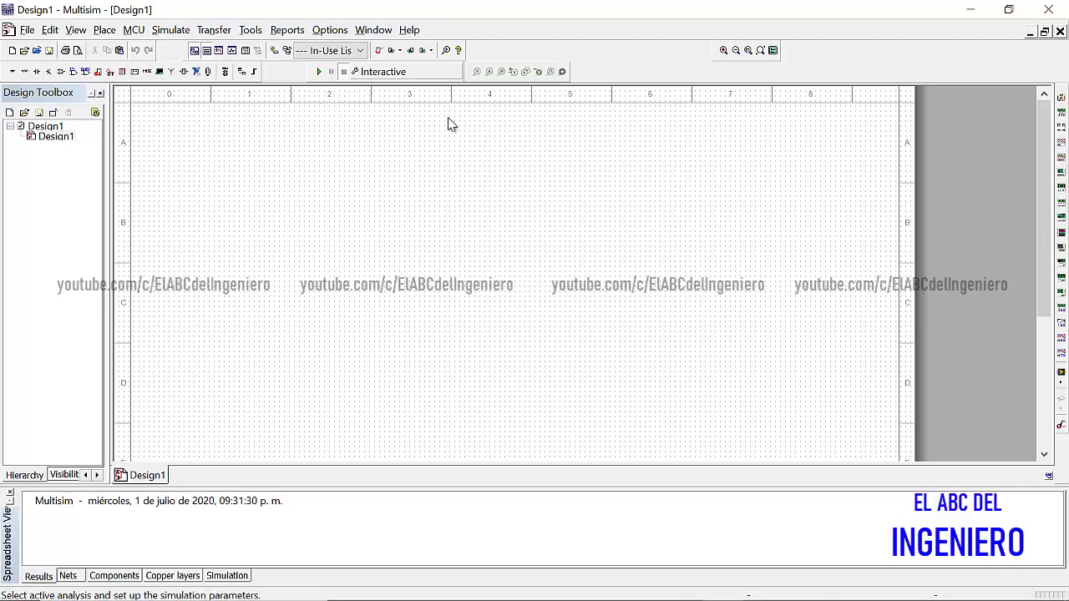
- Place an AC_POWER source from the POWER_SOURCES family in zone D7 of the schematic
left_click(12, 75)
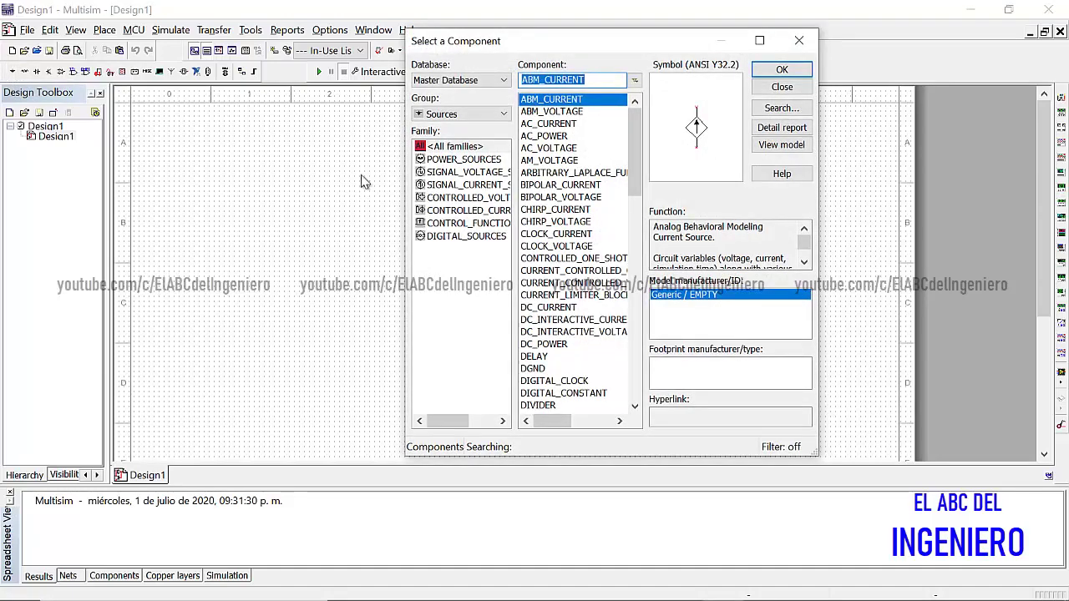
left_click(466, 161)
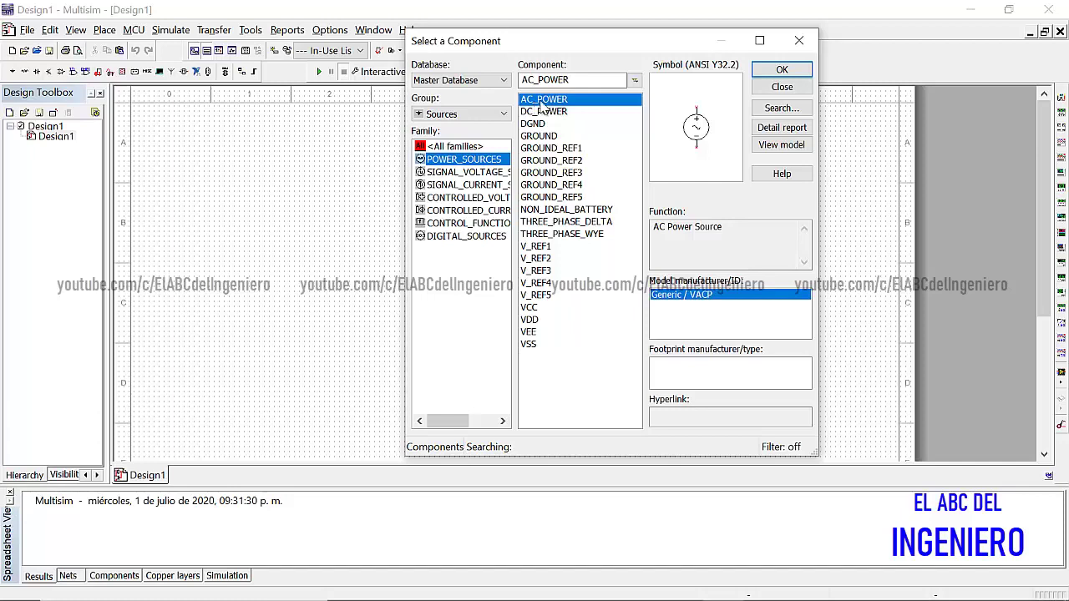
left_click(540, 102)
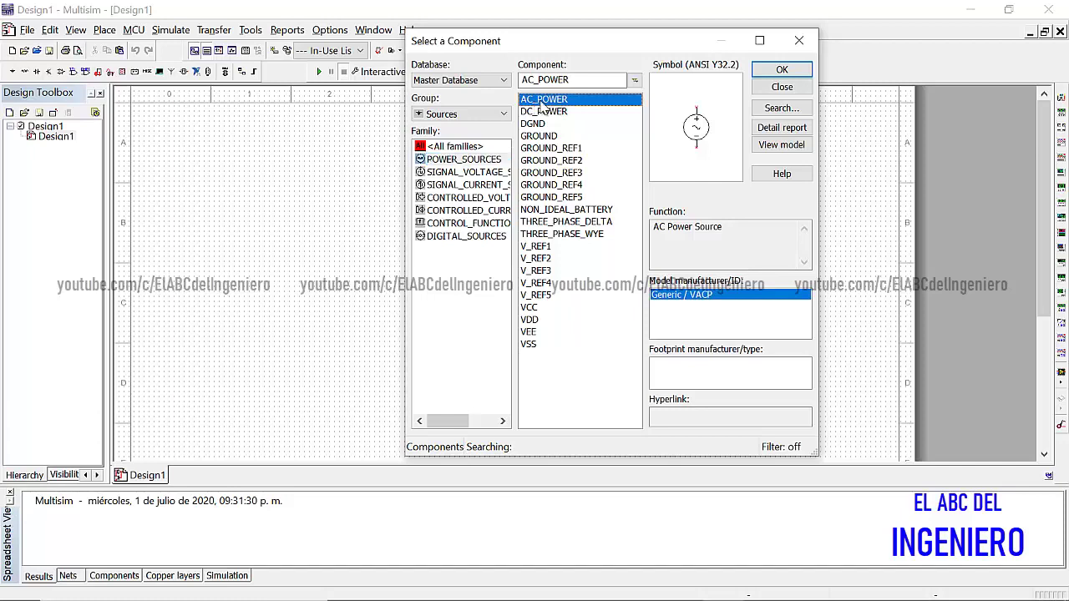
left_click(778, 70)
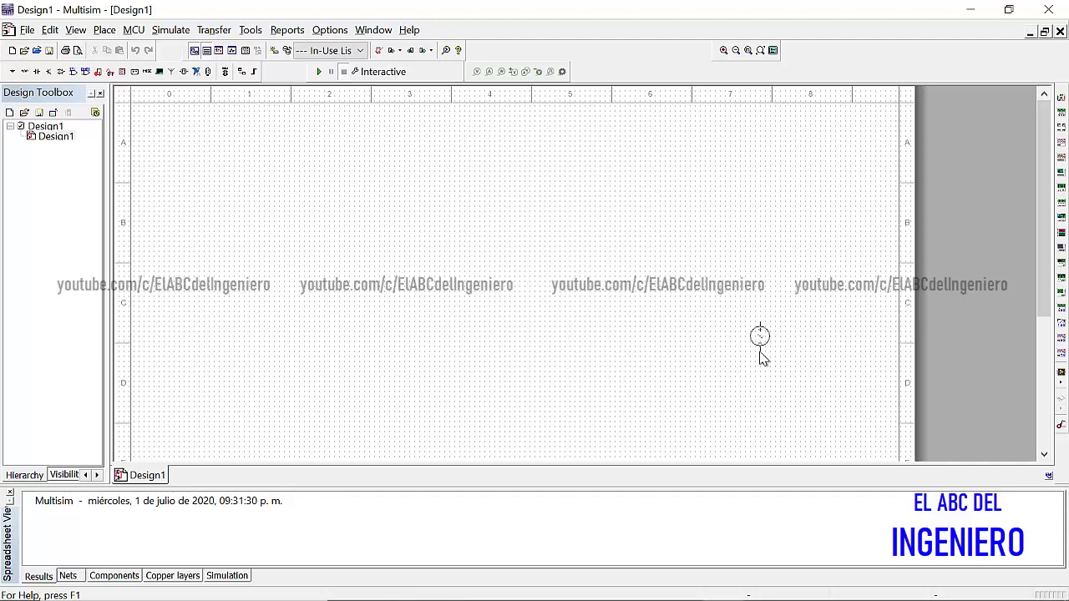
left_click(760, 358)
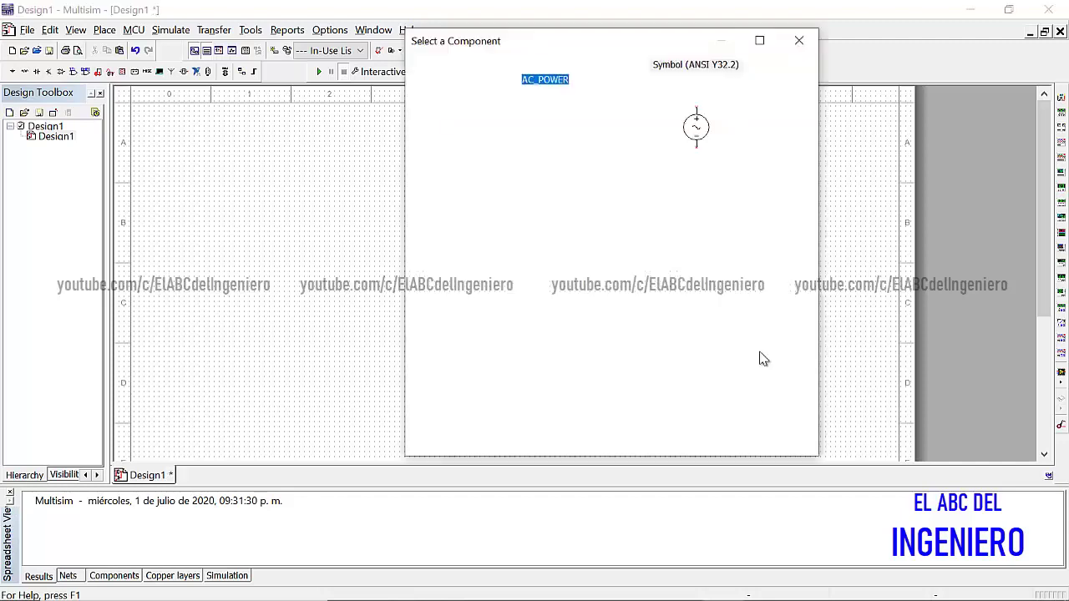
left_click(800, 42)
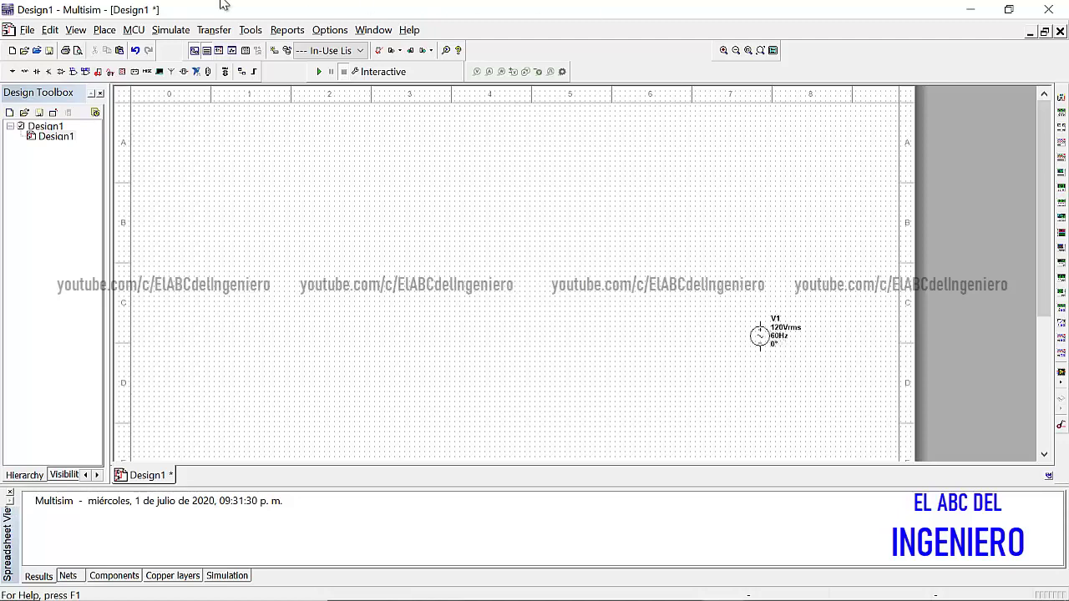
- Place a 1k resistor from the RESISTOR family, oriented vertically, to the left of source V1
left_click(24, 74)
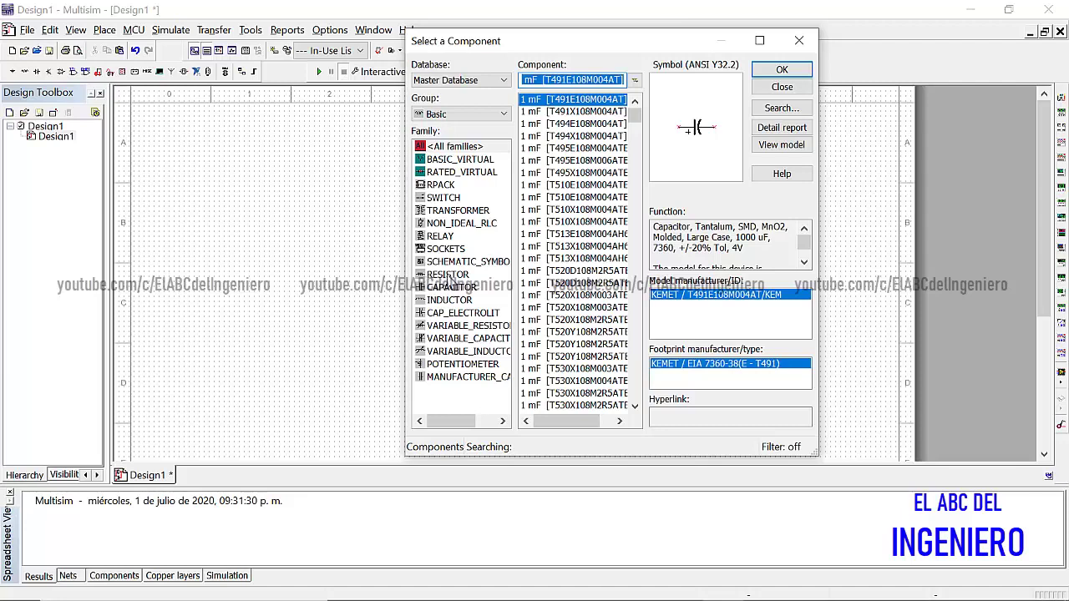
left_click(444, 275)
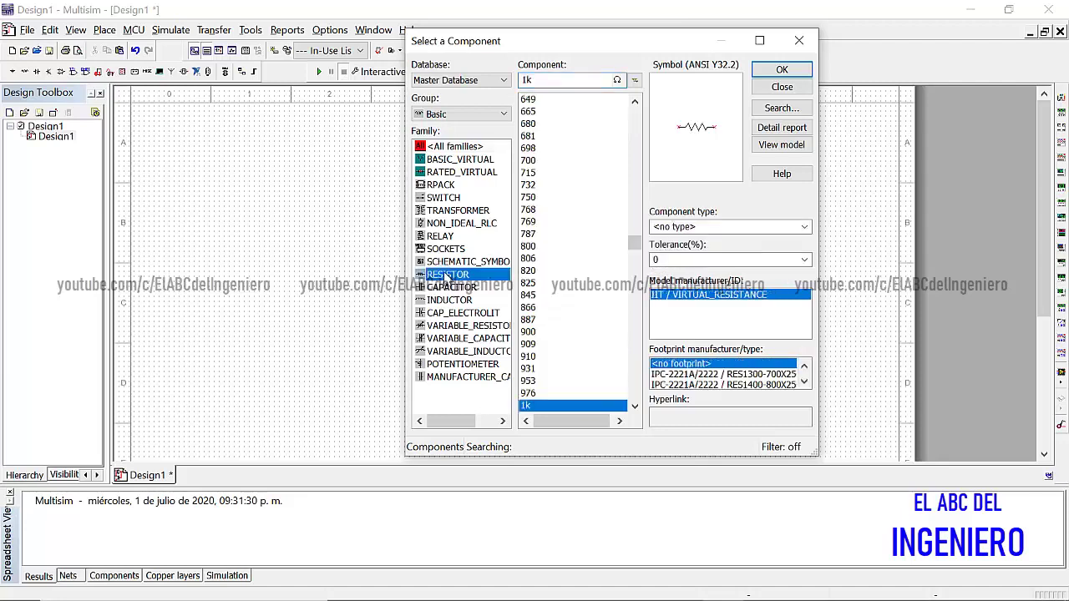
left_click(790, 72)
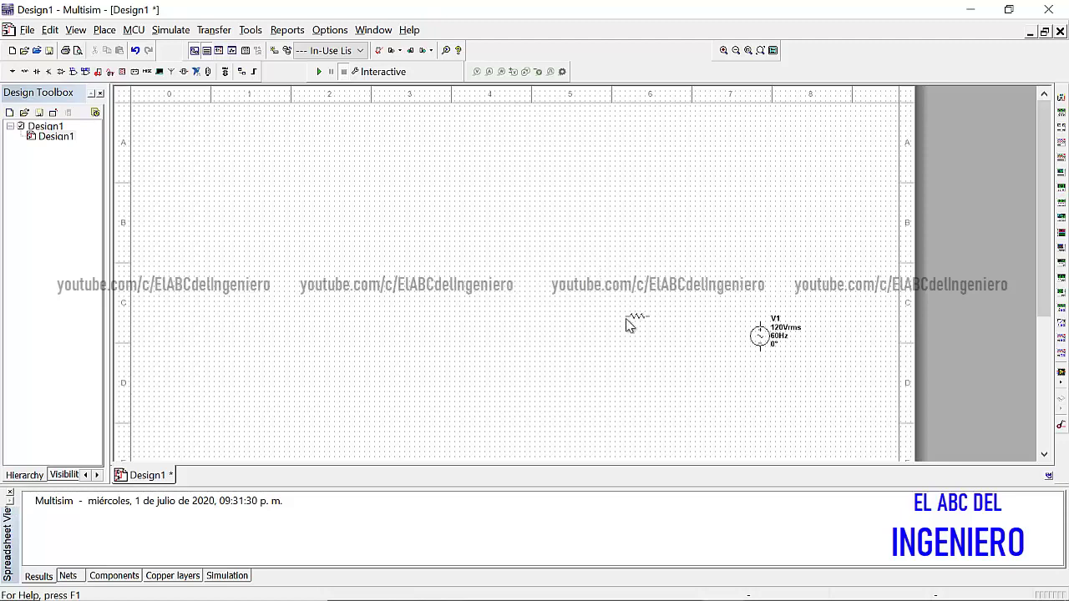
key("Escape")
key("Escape")
key("Escape")
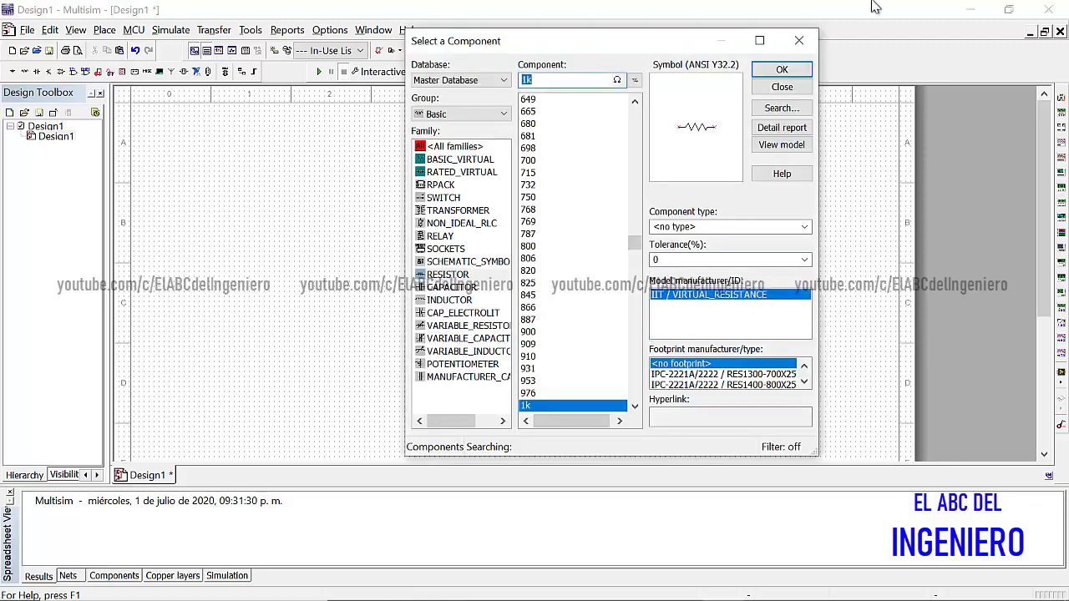
left_click(798, 41)
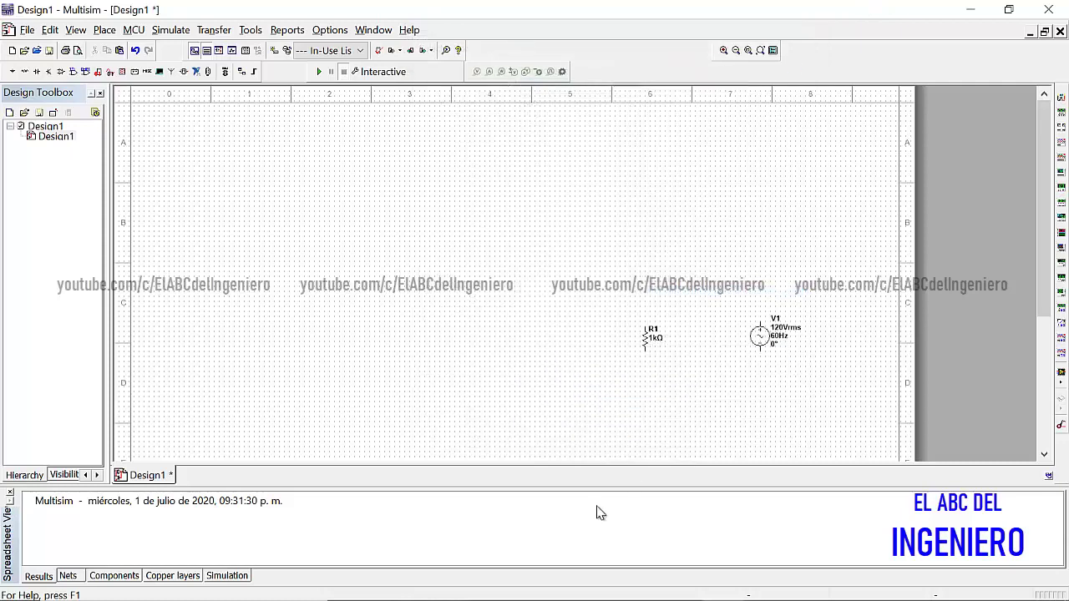
- Copy resistor R1 and place the duplicate to its left at the same height
left_click(650, 346)
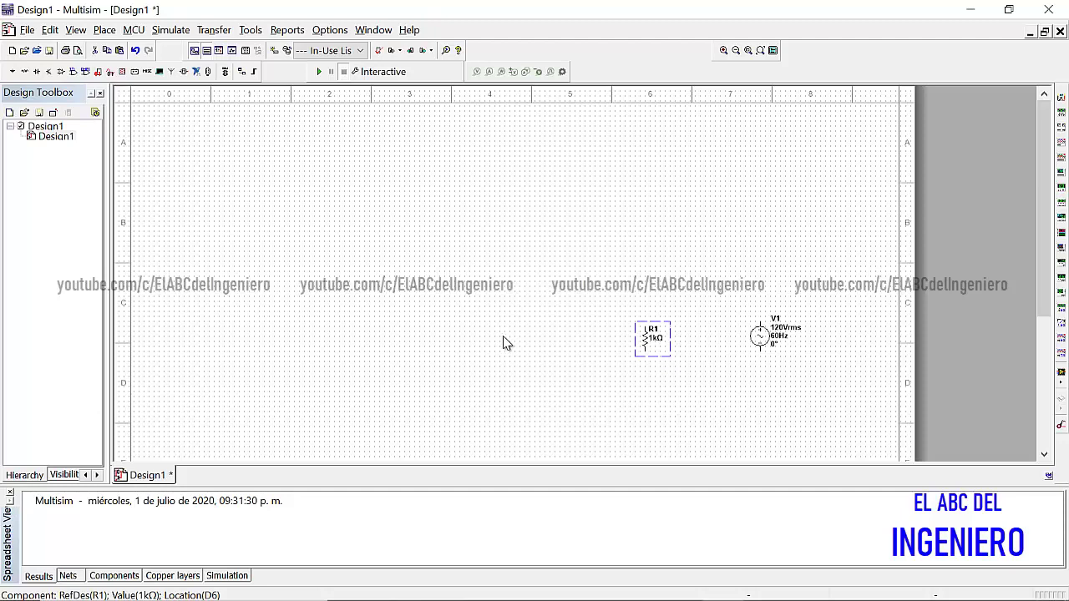
key("ctrl+c")
key("ctrl+v")
left_click(516, 350)
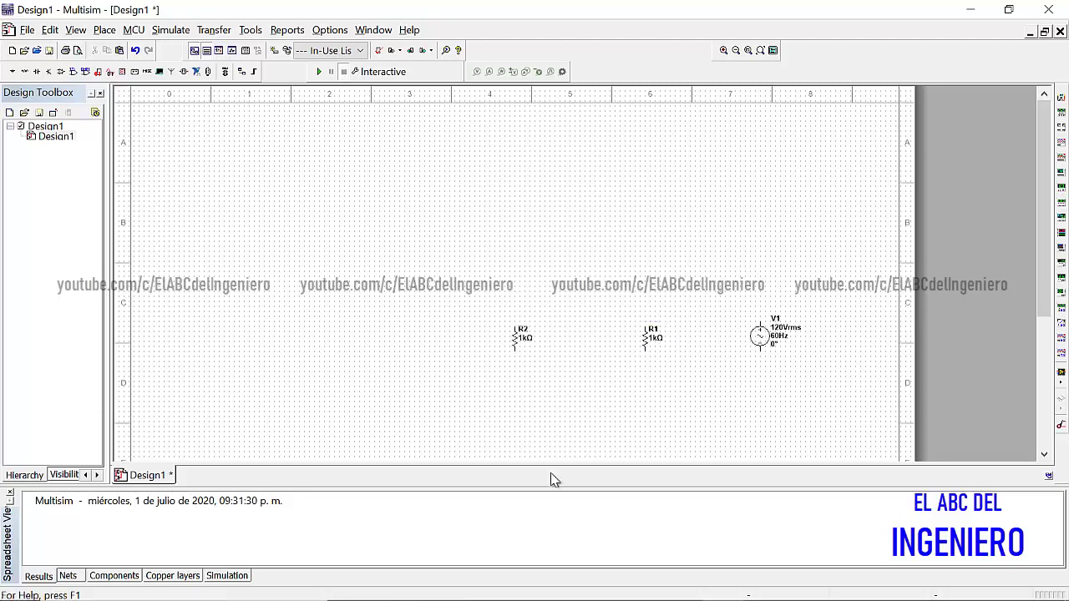
- After checking the reference circuit in PowerPoint, place a copy of R2 in Multisim, rotated horizontal, above and between R2 and R1
scroll(890, 363, "up", 1)
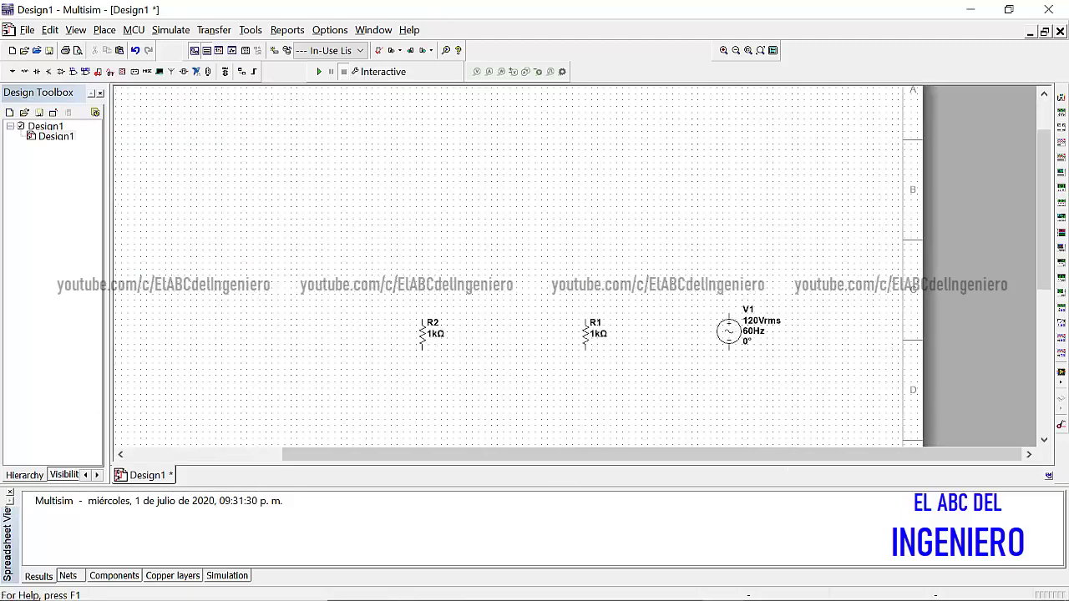
mouse_move(743, 595)
left_click(639, 585)
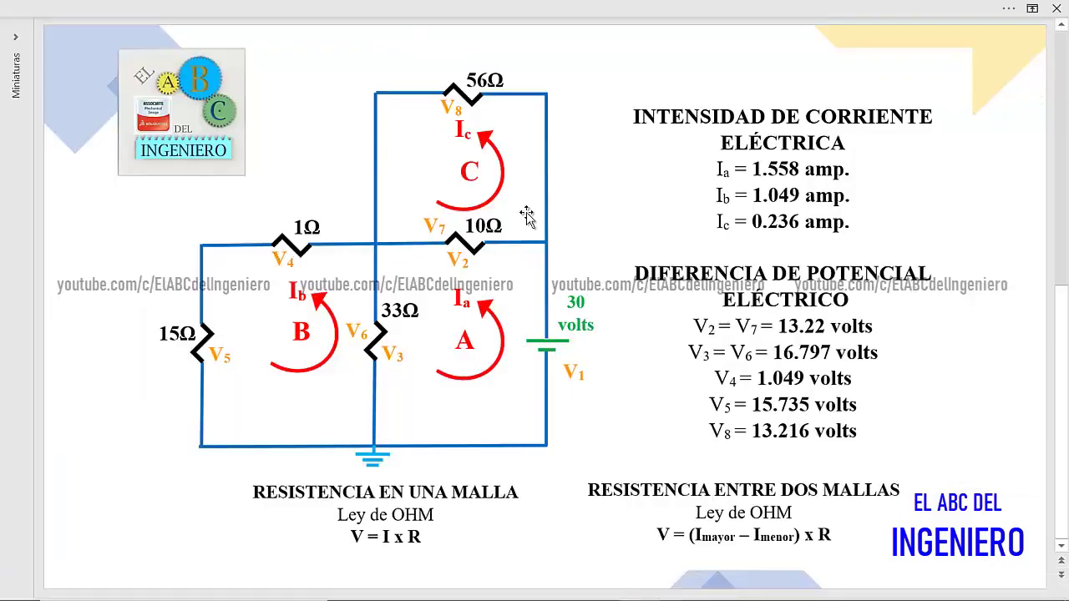
left_click(723, 587)
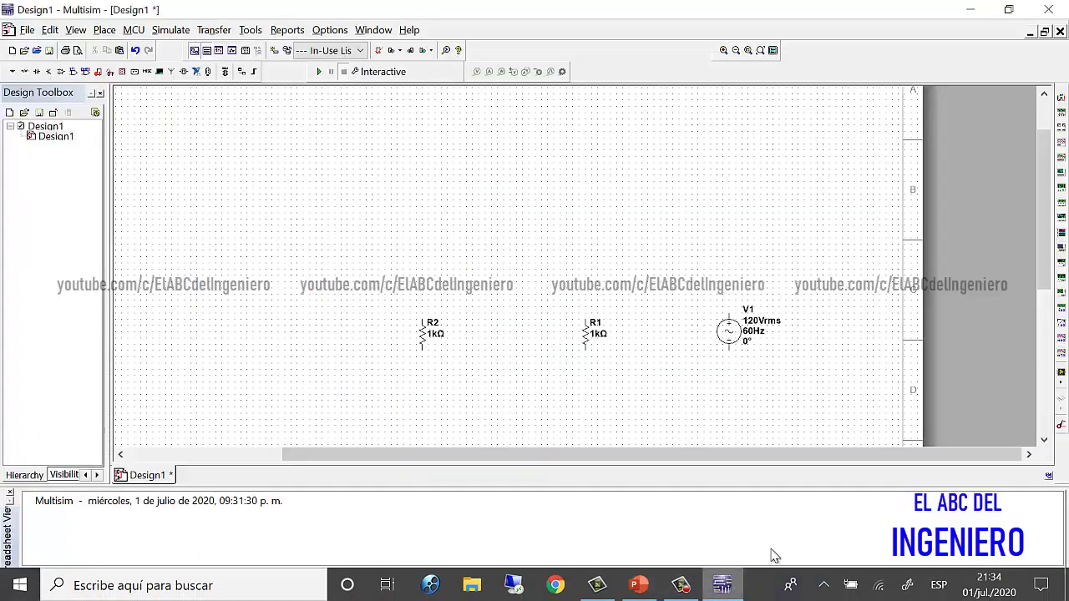
left_click(427, 335)
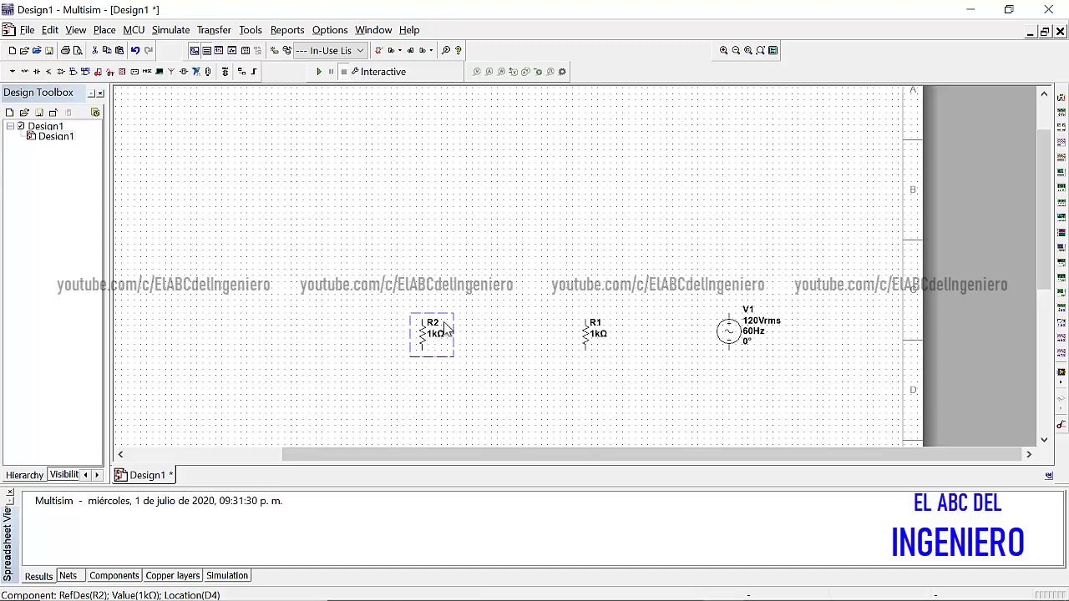
key("ctrl+c")
key("ctrl+v")
key("ctrl+r")
left_click(506, 255)
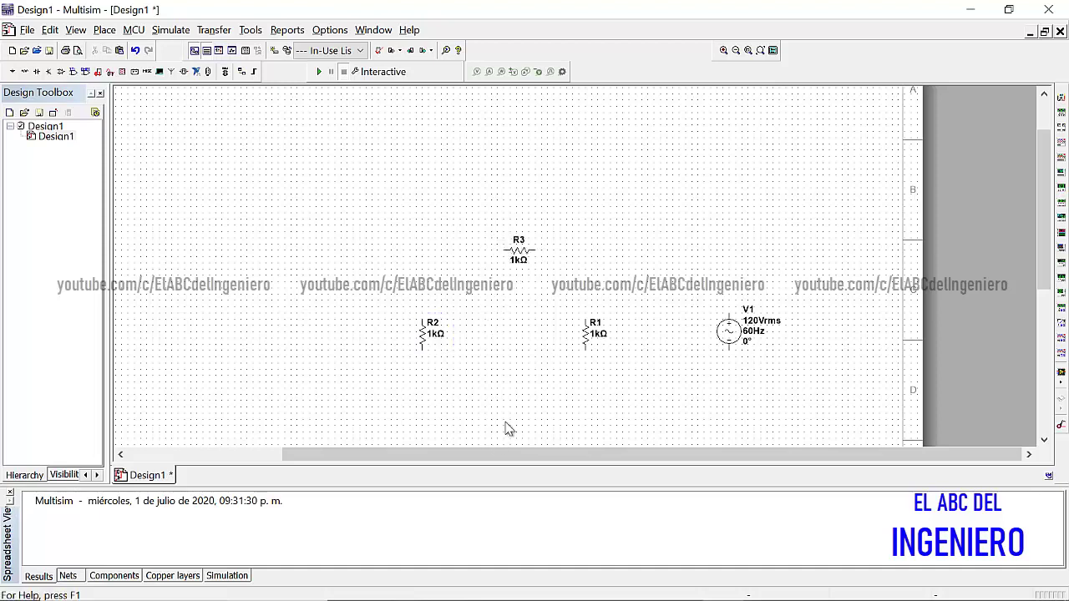
- Copy horizontal resistor R3 and place the duplicate level with it, above and between R1 and V1
left_click(535, 259)
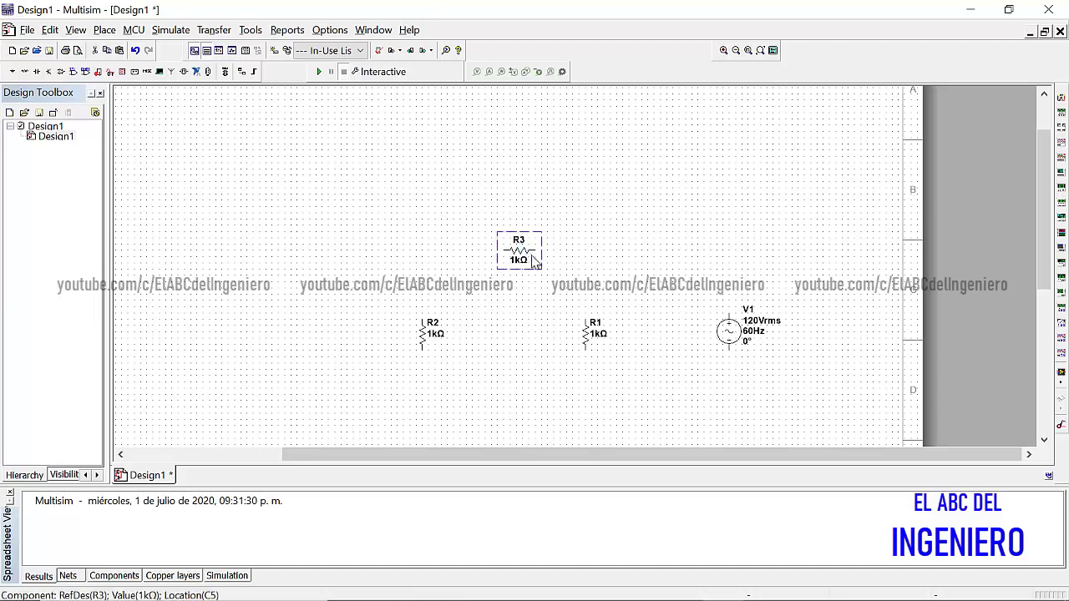
key("ctrl+c")
key("ctrl+v")
left_click(660, 260)
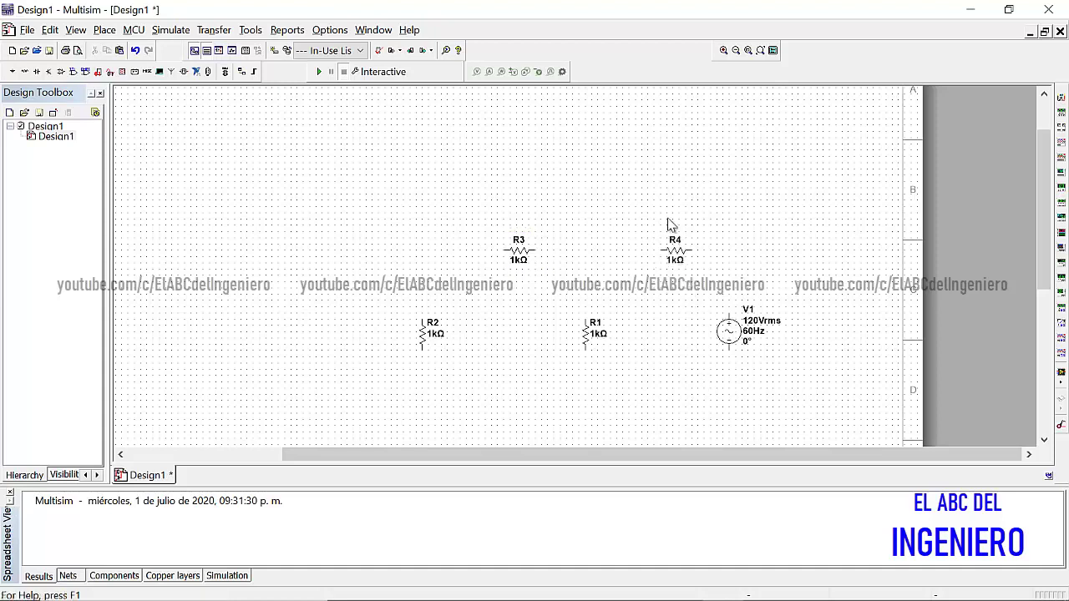
- Copy horizontal resistor R4 and place the duplicate directly above it
left_click(686, 259)
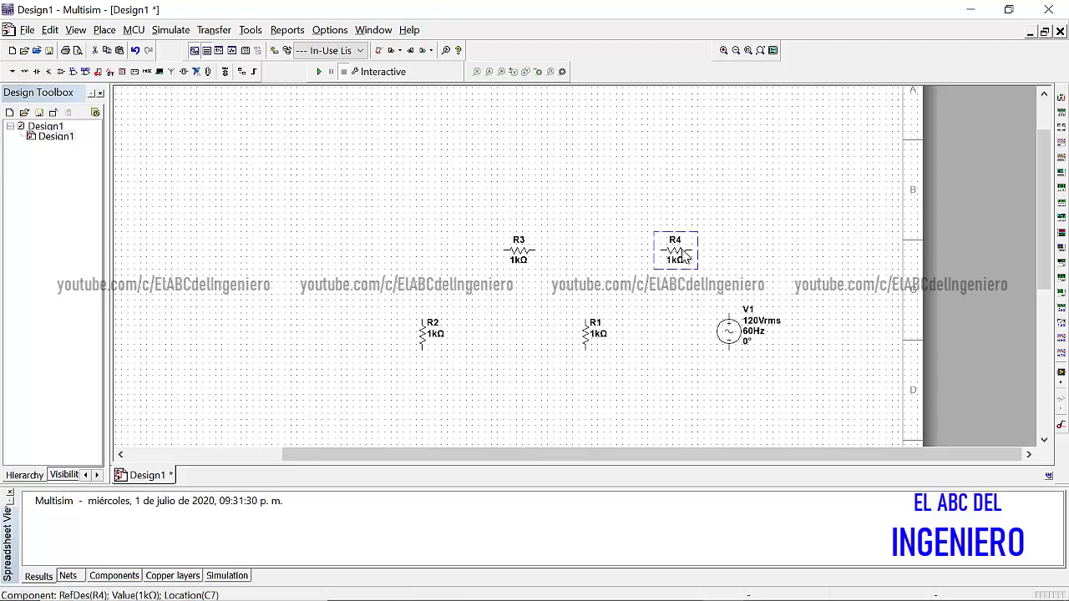
key("ctrl+c")
key("ctrl+v")
left_click(661, 148)
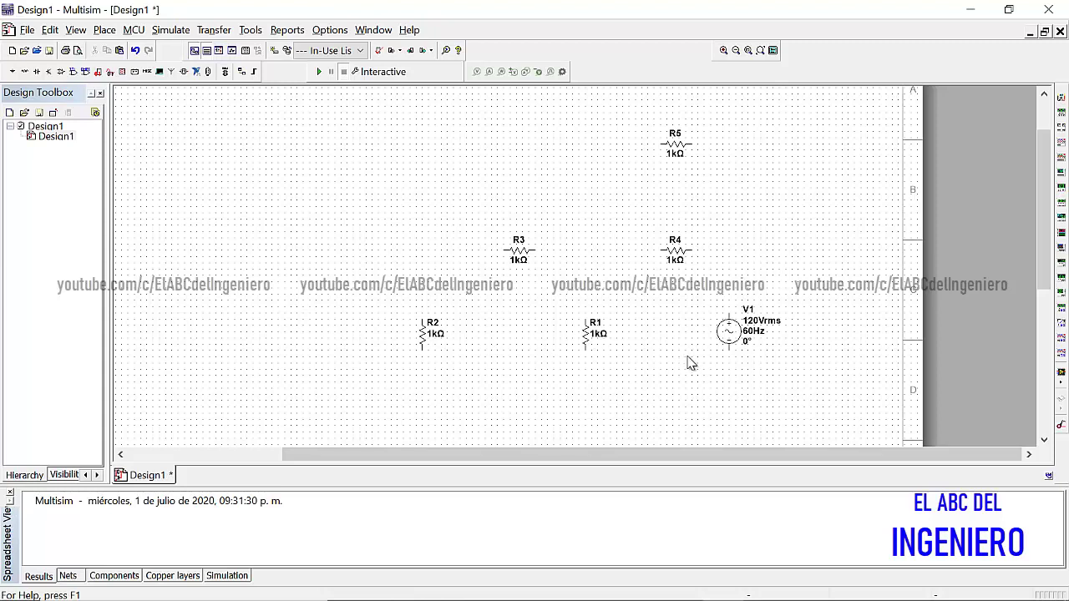
- Wire V1, R4, R3 and R2 in series into a closed outer loop returning to the lower terminal of V1
left_click(728, 311)
left_click(692, 249)
left_click(660, 250)
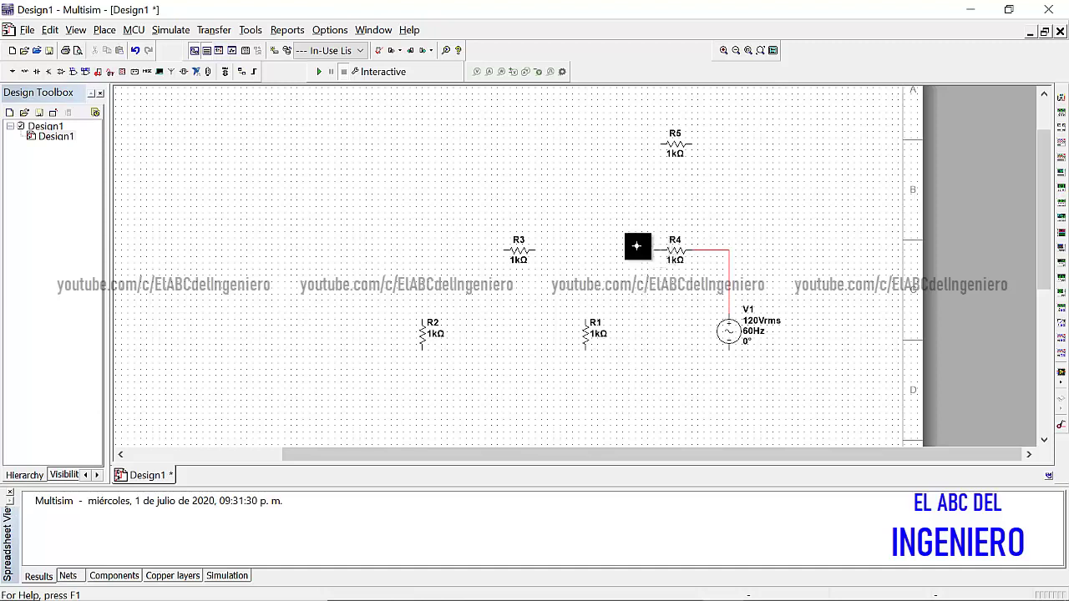
left_click(535, 250)
left_click(503, 250)
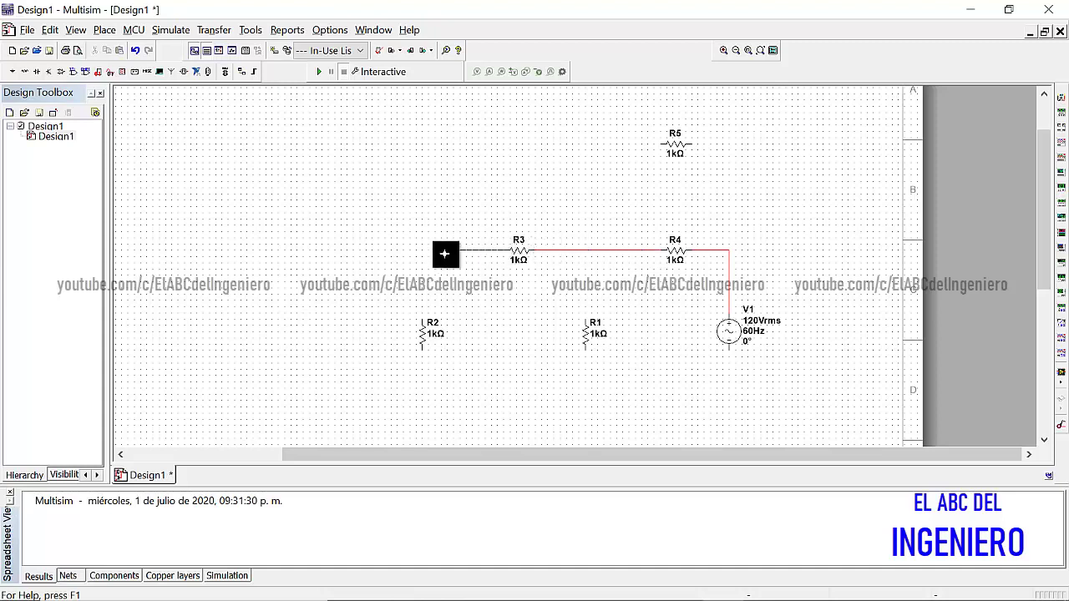
left_click(421, 318)
left_click(424, 350)
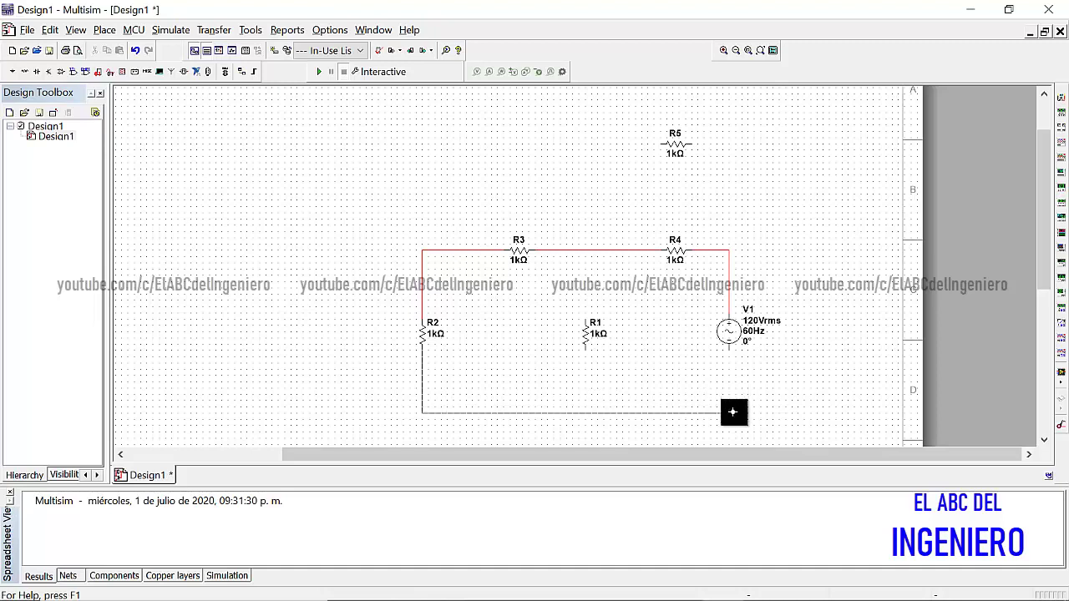
left_click(729, 349)
- Wire R1 as the middle branch between the loop's lower wire and the wire joining R3 and R4
left_click(586, 350)
left_click(588, 413)
left_click(585, 317)
left_click(585, 249)
- Wire R5 in parallel with R4, from the node above R1 to the node above V1
left_click(585, 248)
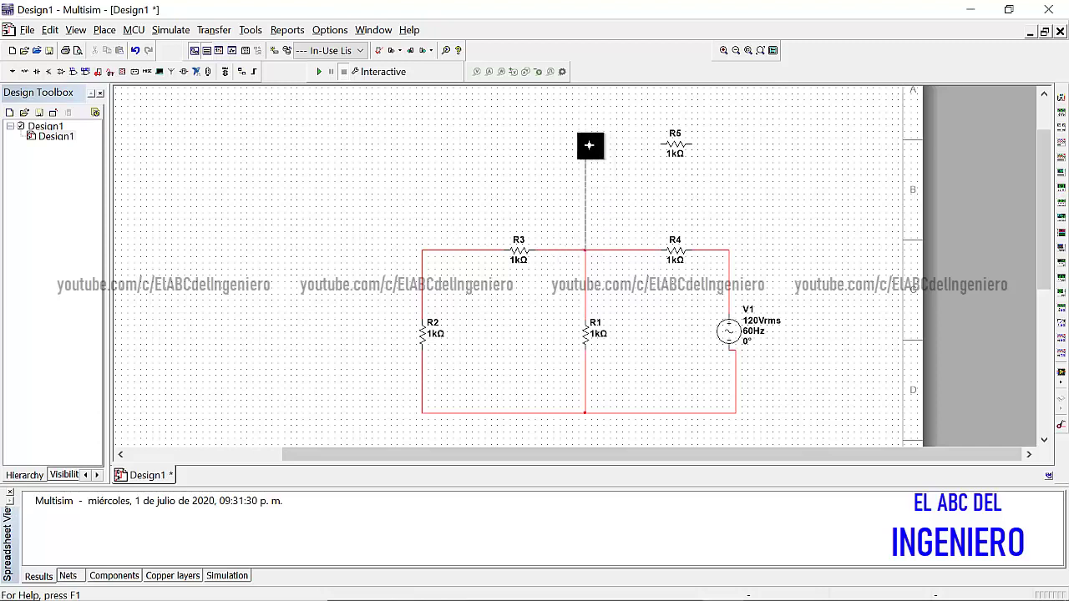
left_click(661, 145)
left_click(692, 145)
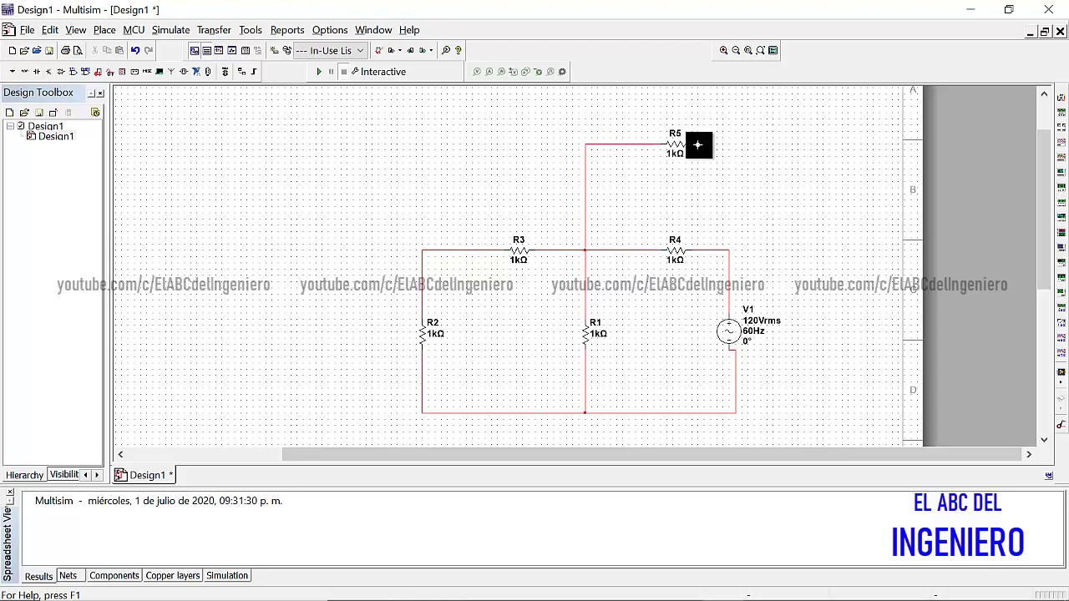
left_click(731, 250)
- Shift R5, R4 and R3 to the centre of their branches and straighten the wire below V1
left_click(674, 147)
left_click_drag(661, 144, 642, 137)
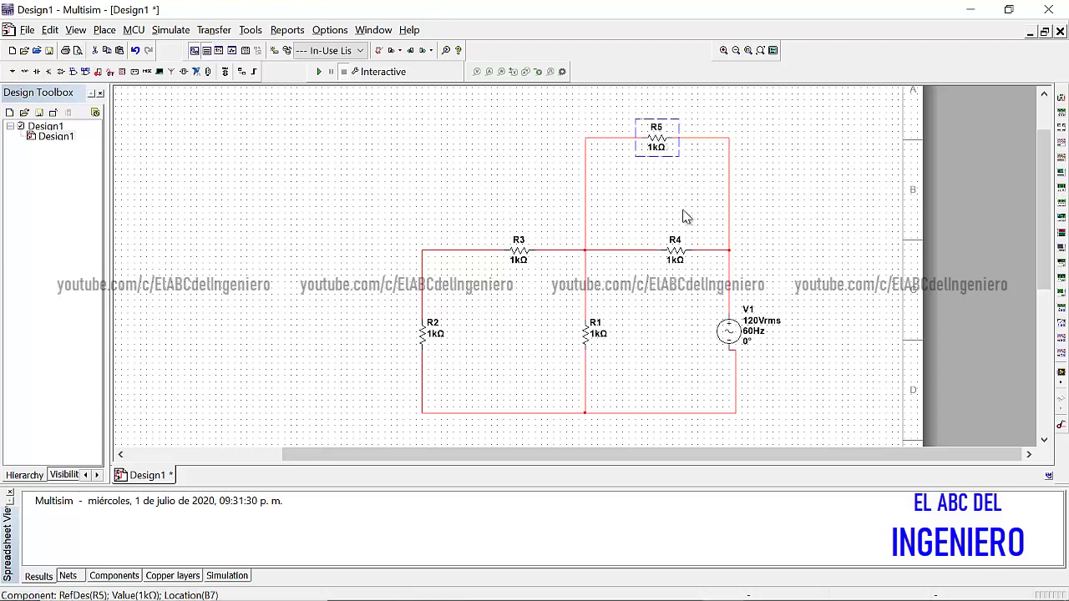
left_click(678, 254)
left_click_drag(660, 257, 667, 256)
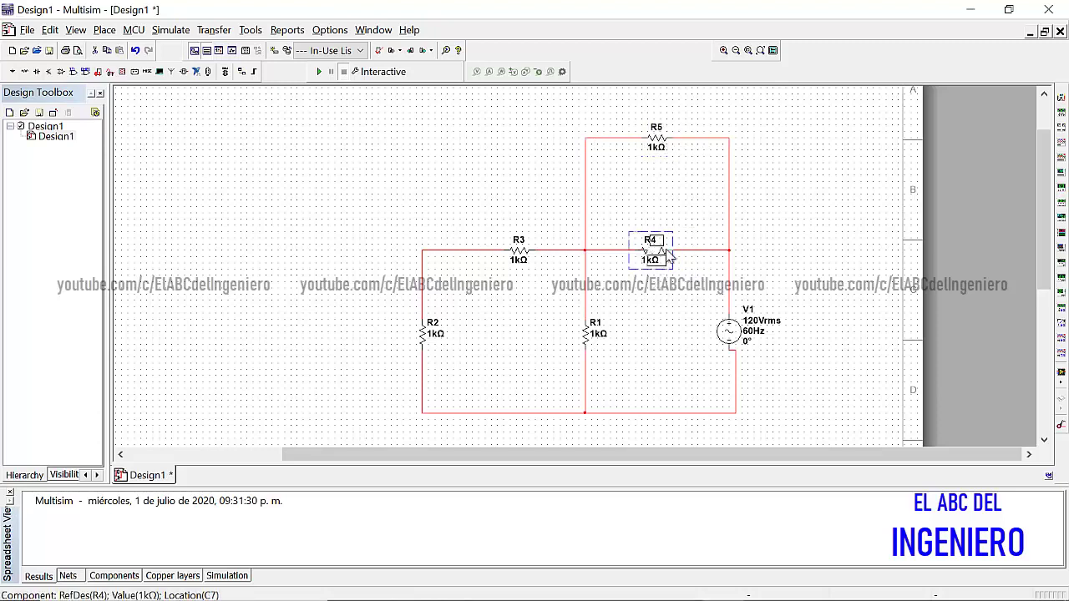
left_click_drag(736, 383, 737, 390)
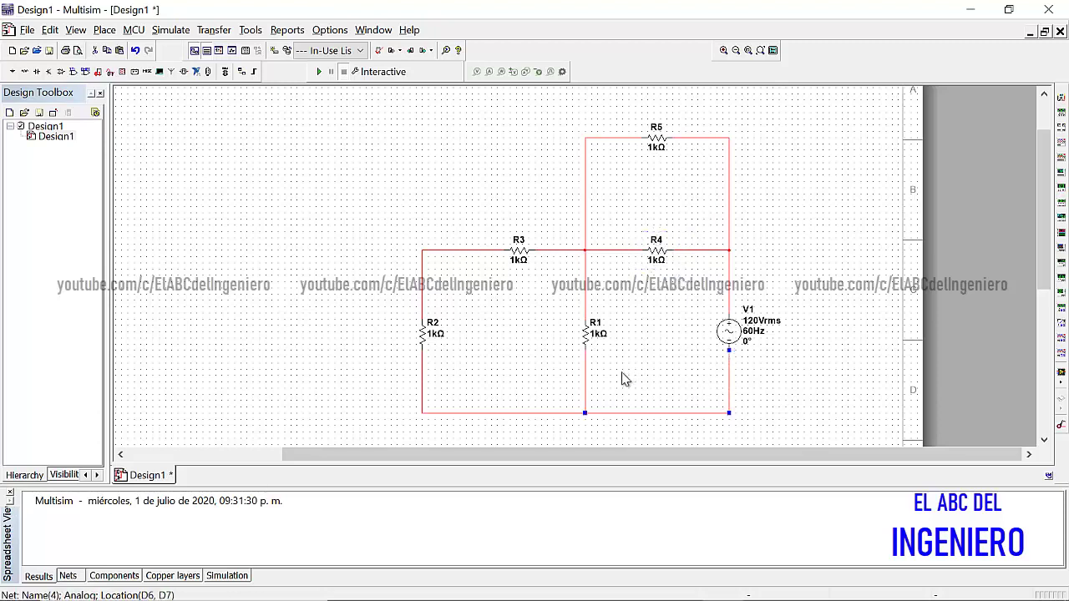
left_click_drag(533, 255, 515, 259)
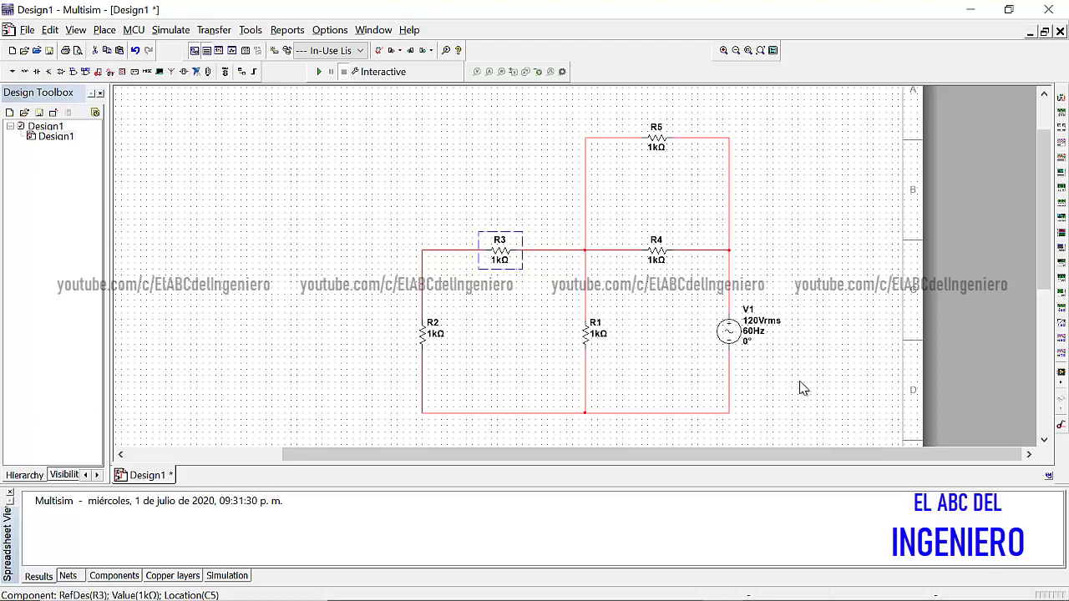
- Check the source voltage on the PowerPoint reference slide, and in Multisim set V1 to 30 V RMS and 50 Hz
mouse_move(714, 596)
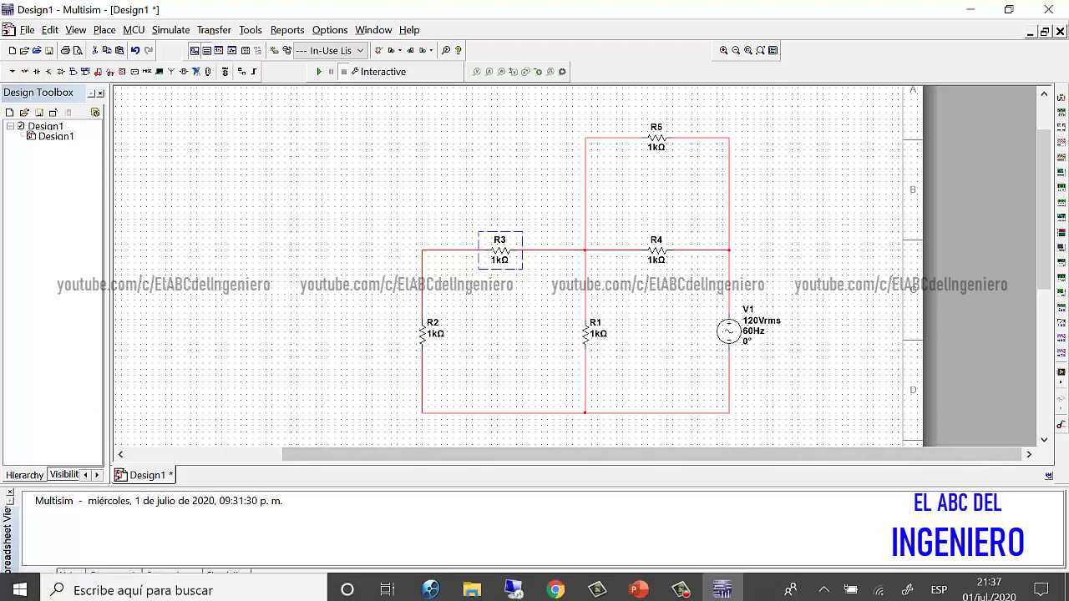
left_click(639, 584)
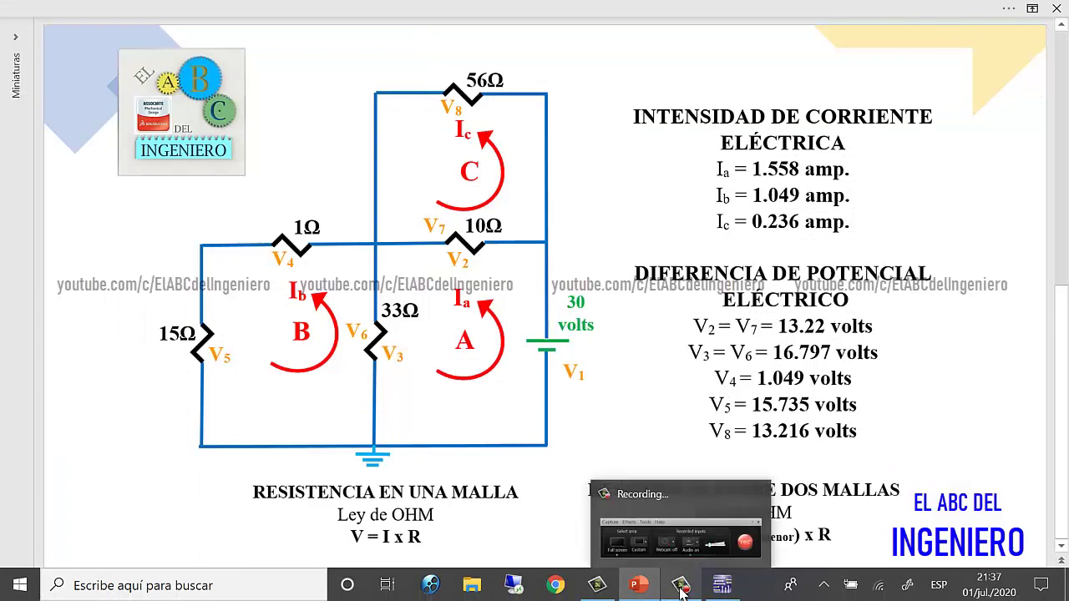
left_click(723, 585)
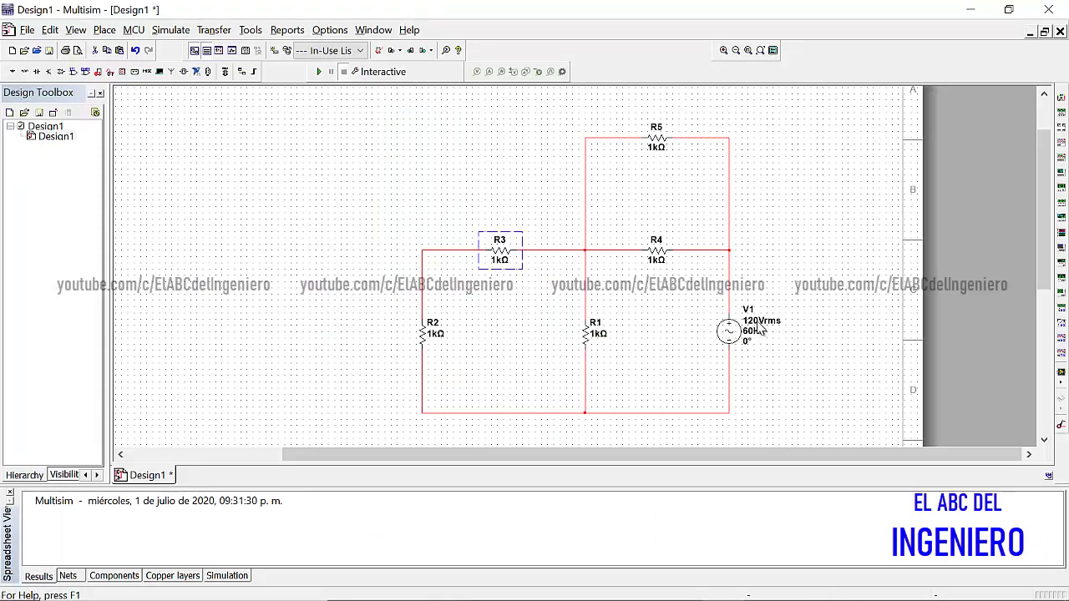
double_click(759, 329)
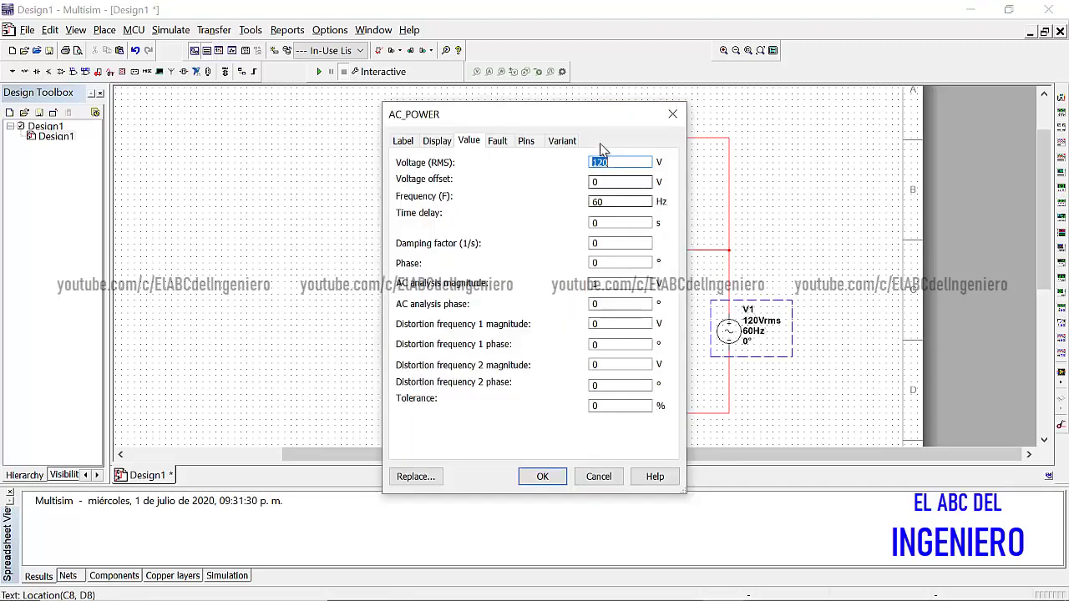
left_click(617, 162)
left_click_drag(617, 162, 587, 164)
left_click(596, 201)
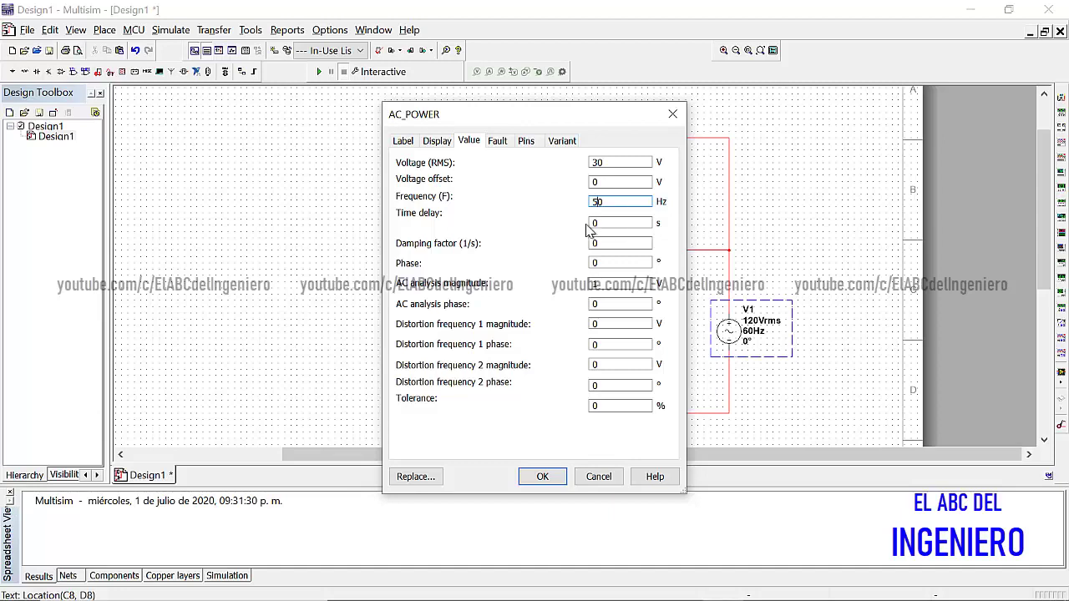
left_click(540, 476)
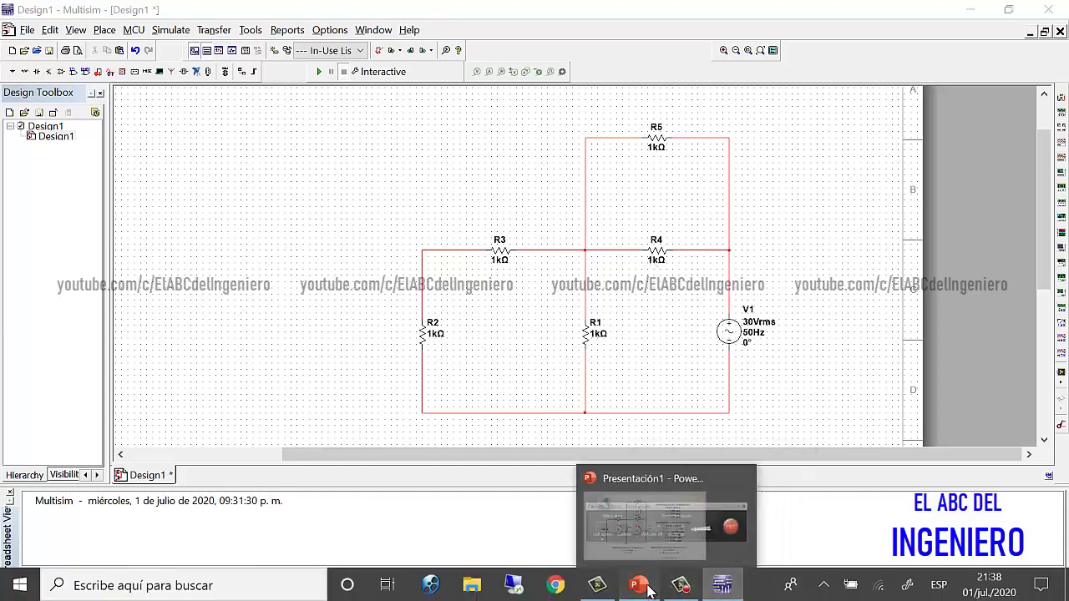
- Check the middle branch on the PowerPoint slide, and in Multisim set R1's resistance to 33 Ω
left_click(639, 586)
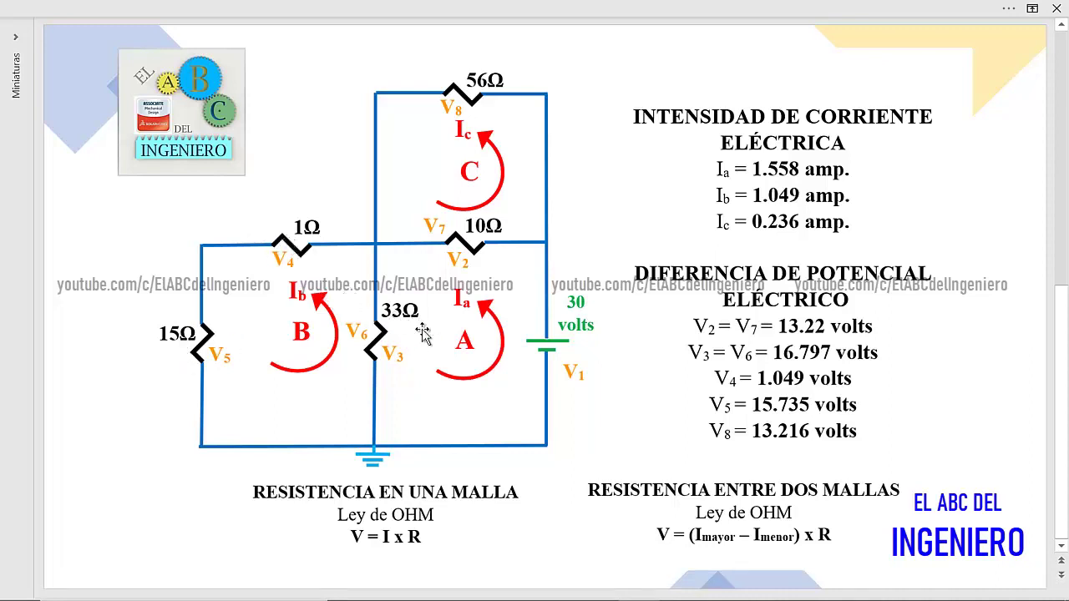
left_click(722, 583)
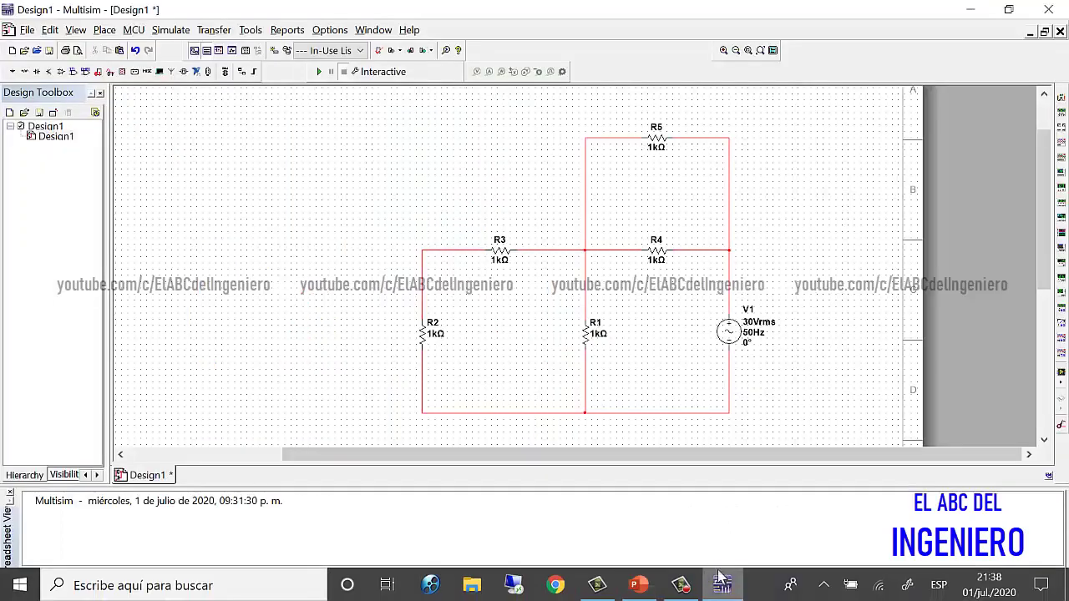
left_click(601, 334)
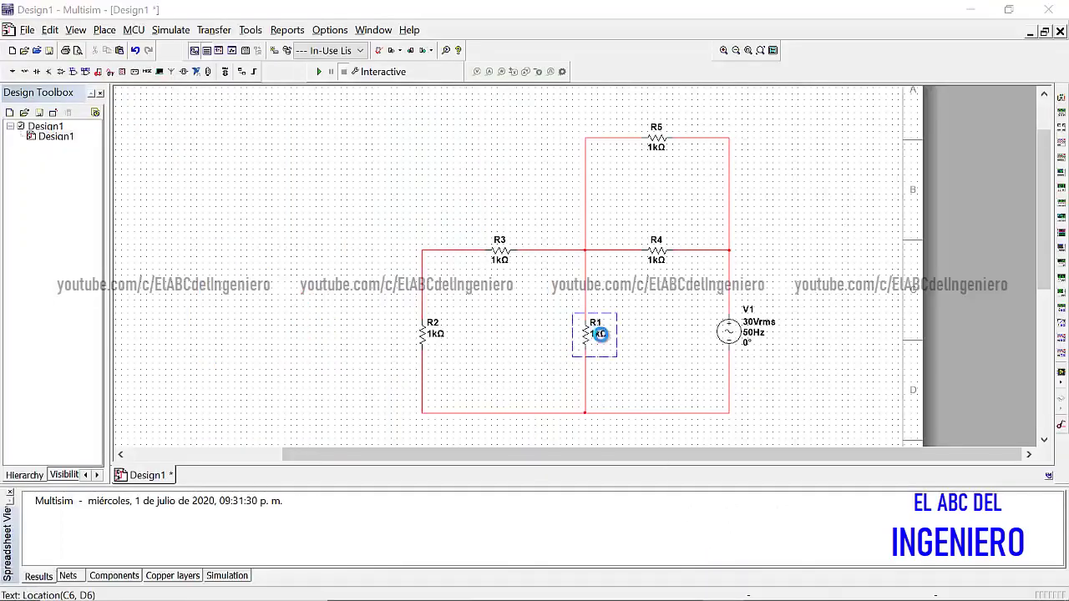
double_click(600, 333)
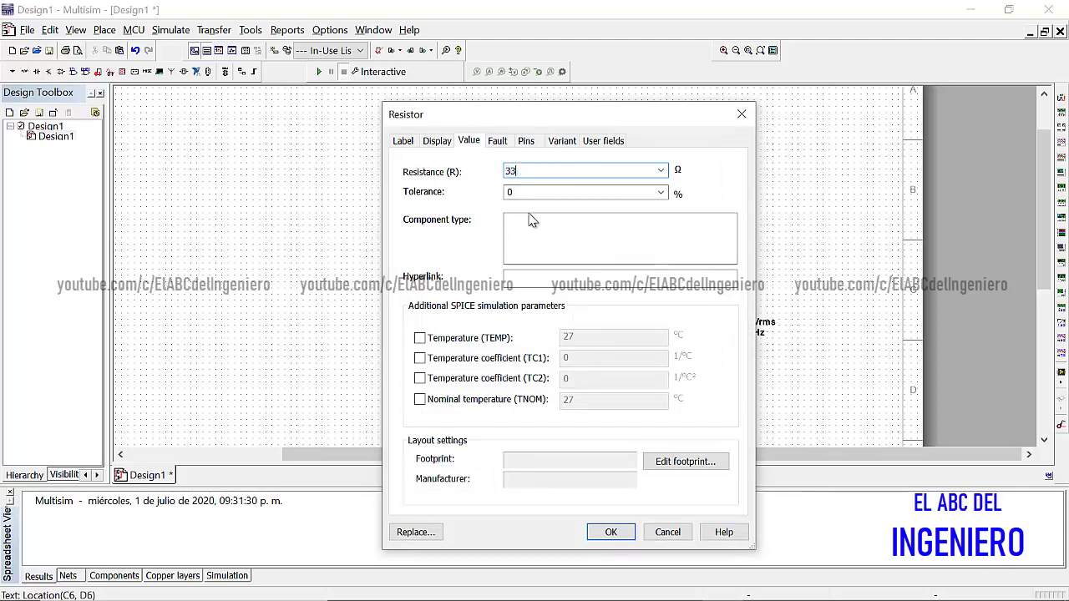
left_click(603, 532)
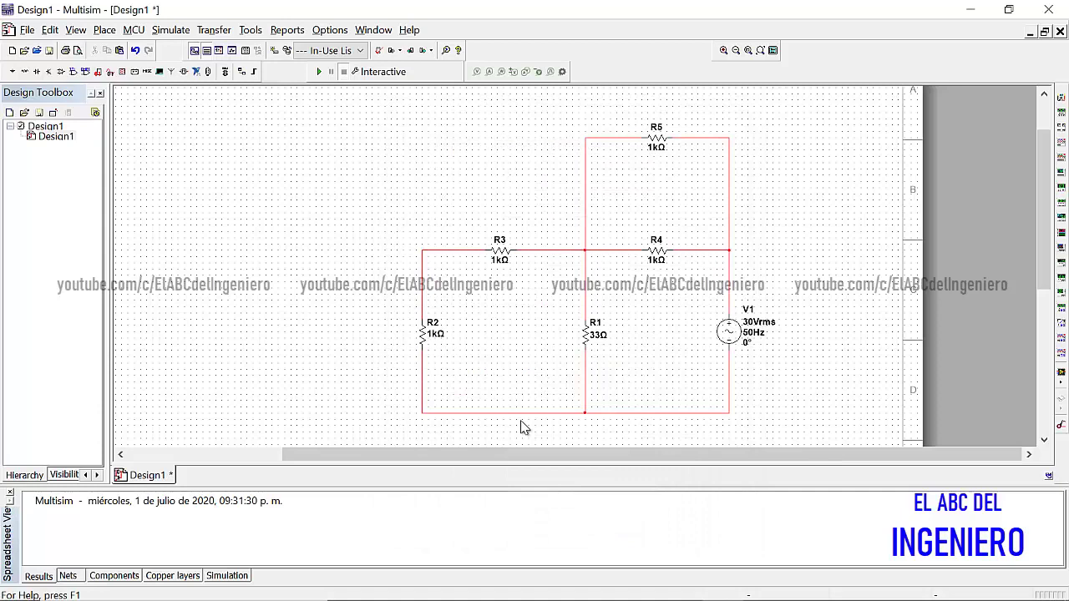
- Set the resistance of R2 to 15 Ω and of R3 to 1 Ω
double_click(436, 335)
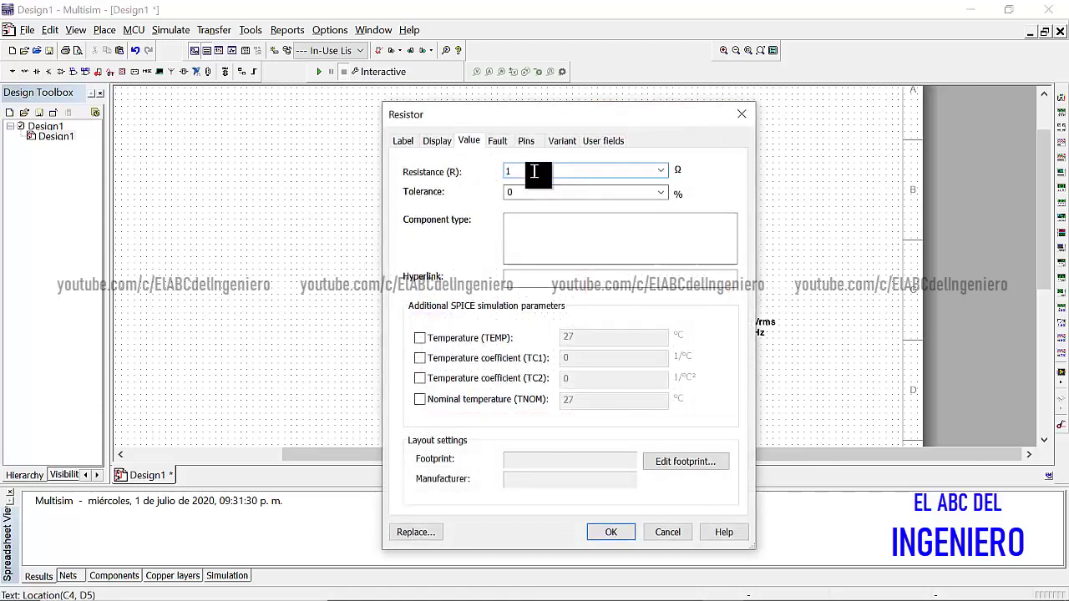
left_click(610, 532)
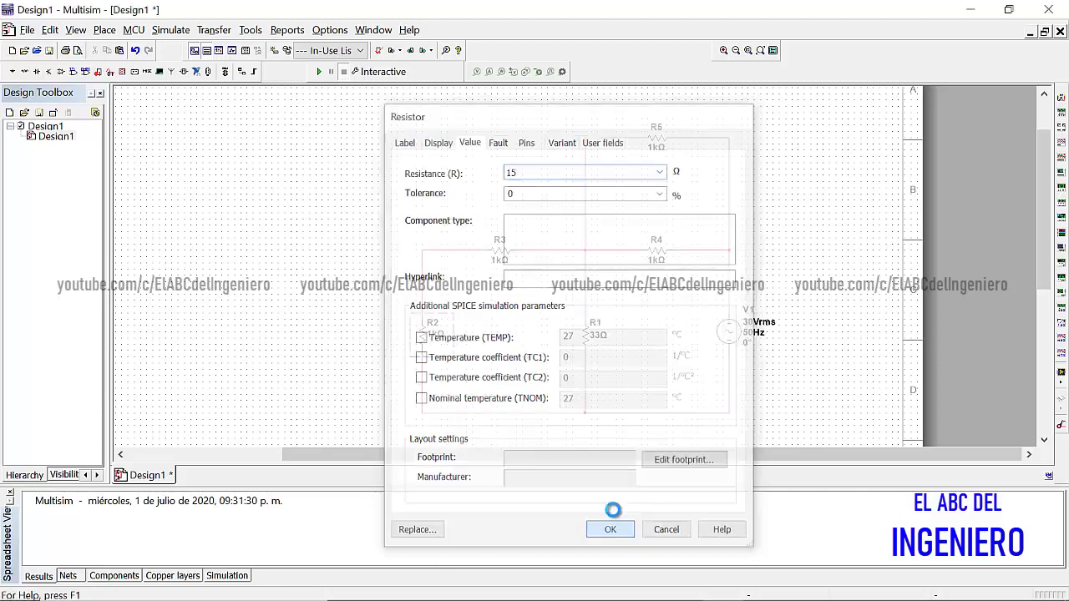
double_click(500, 249)
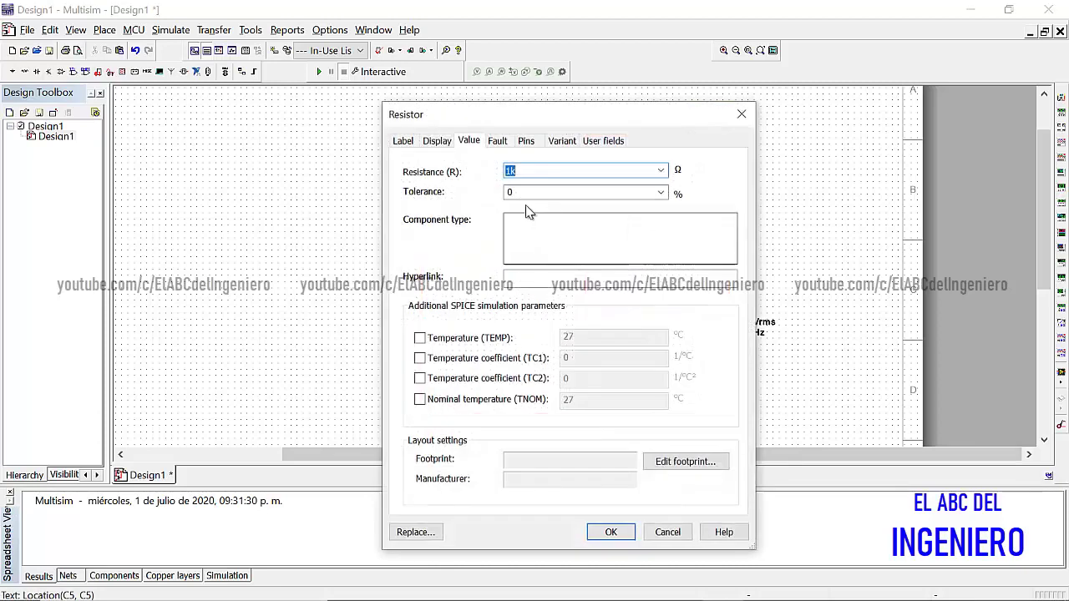
type("1")
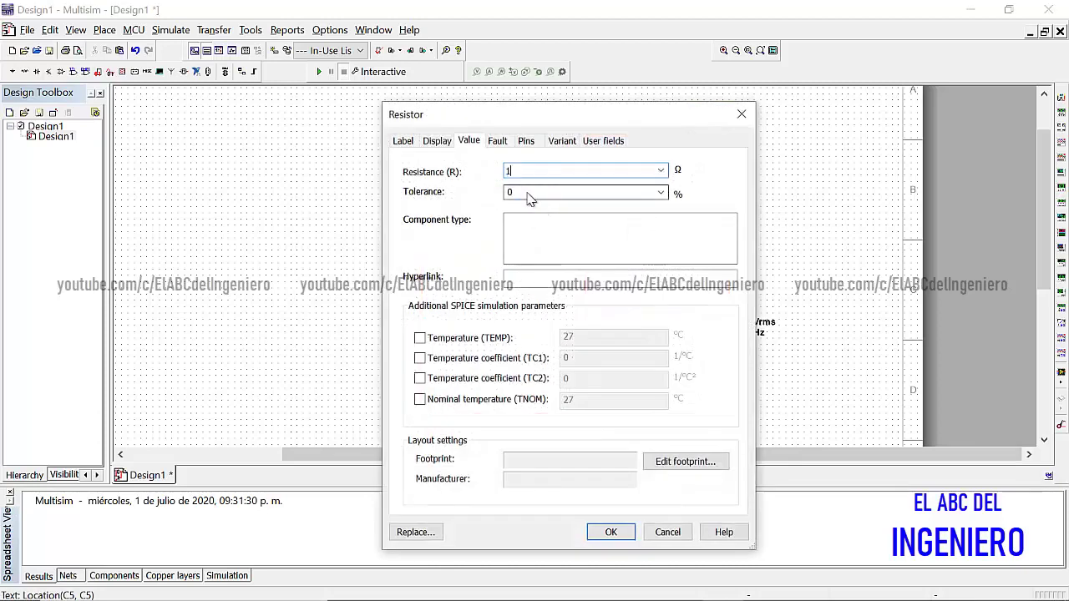
left_click(612, 532)
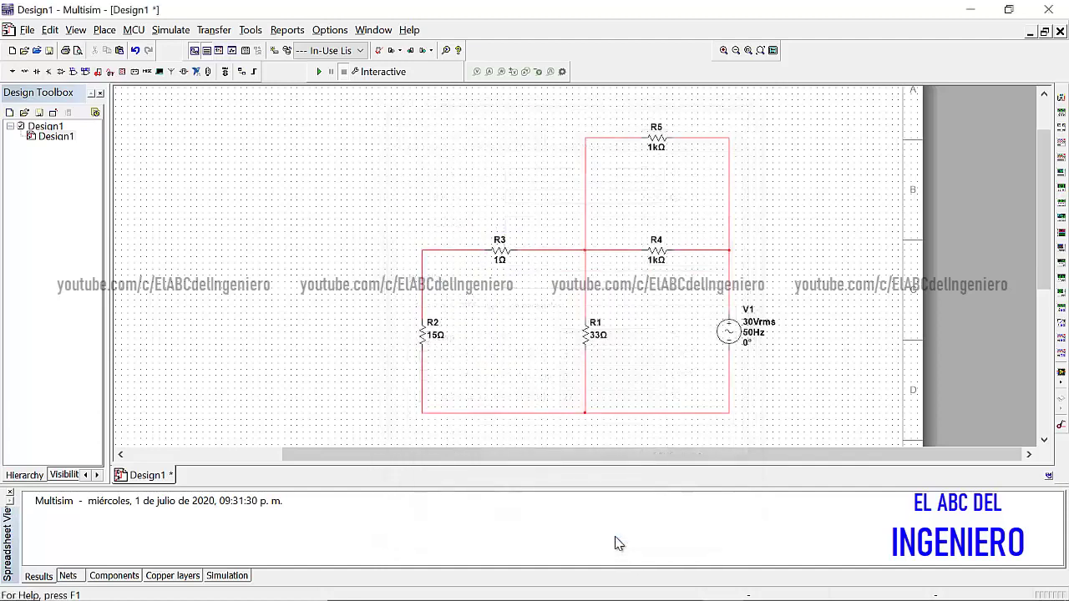
- Check the remaining resistors on the PowerPoint slide, and in Multisim set R4 to 10 Ω and R5 to 56 Ω
mouse_move(687, 589)
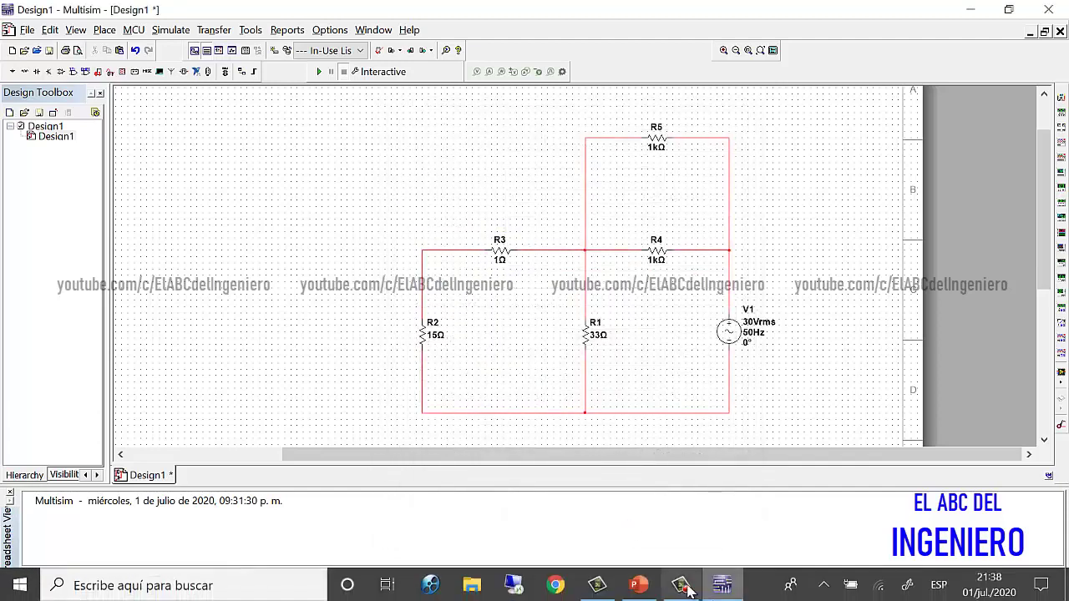
left_click(642, 586)
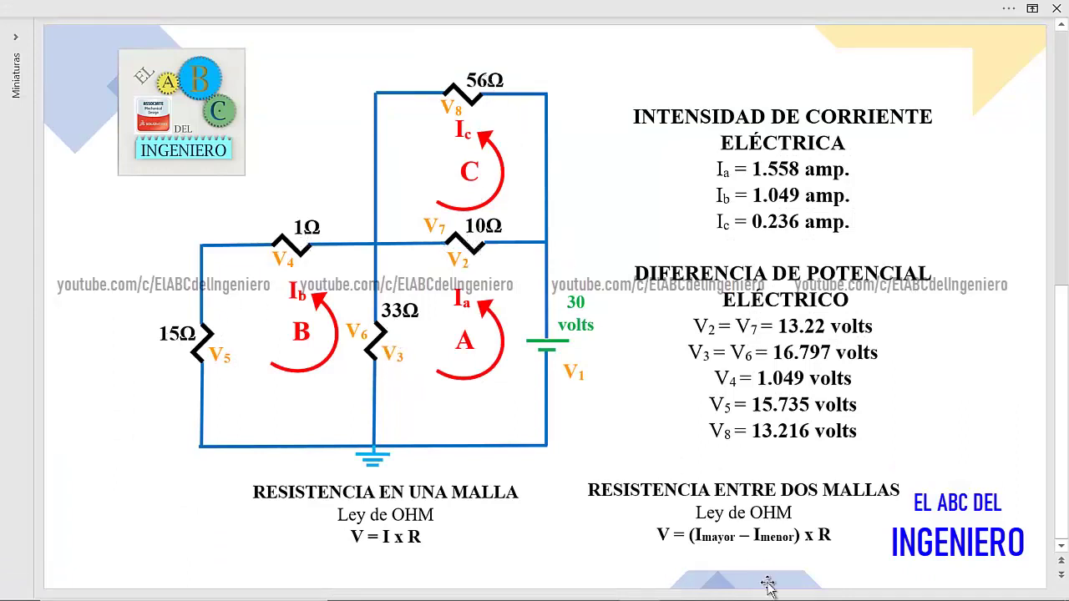
left_click(722, 594)
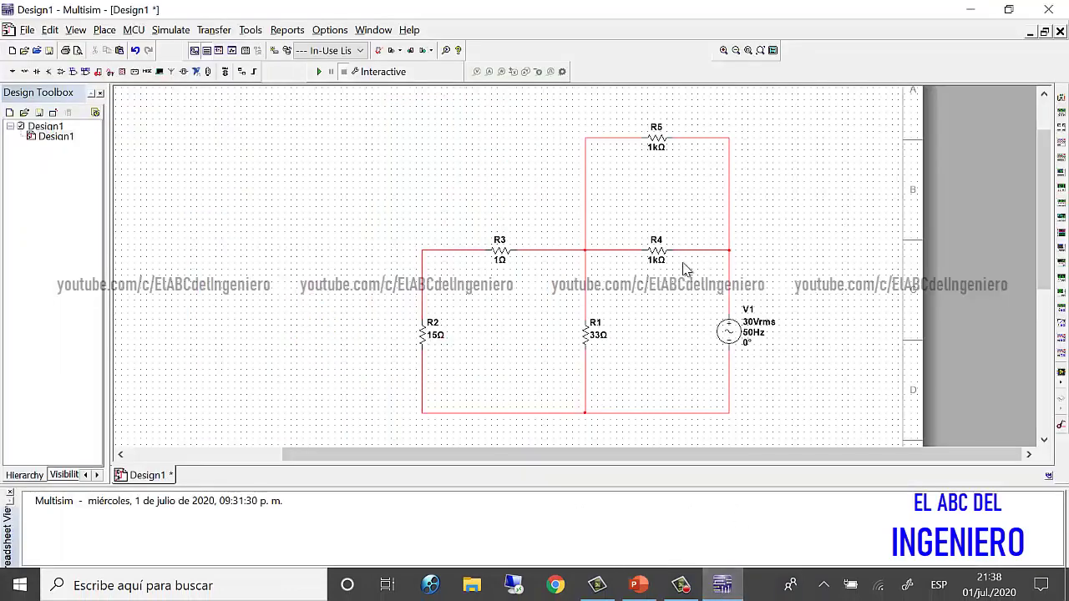
double_click(653, 255)
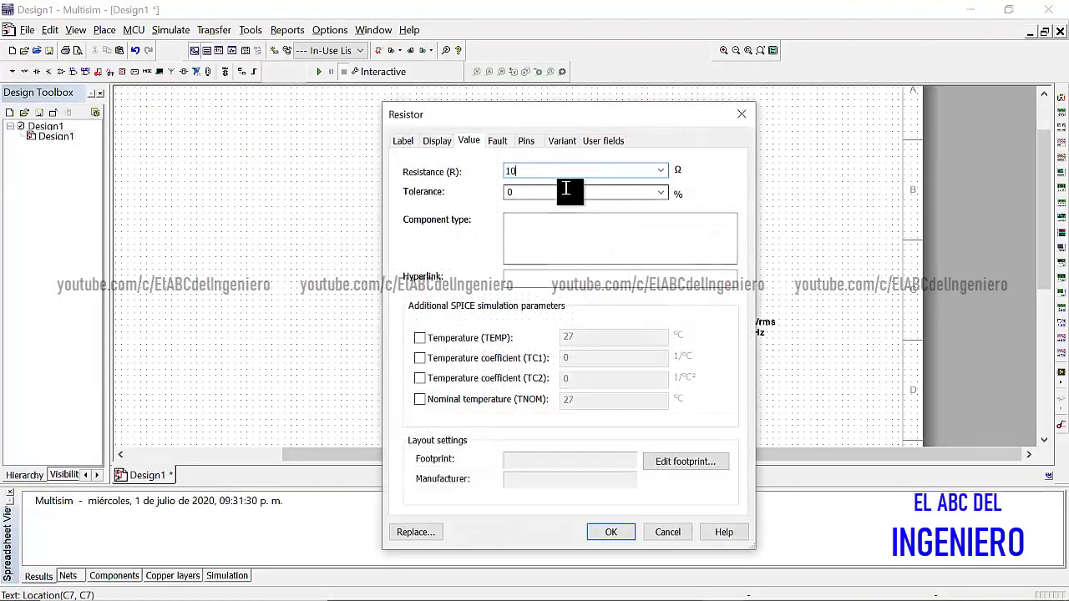
type("10")
left_click(610, 532)
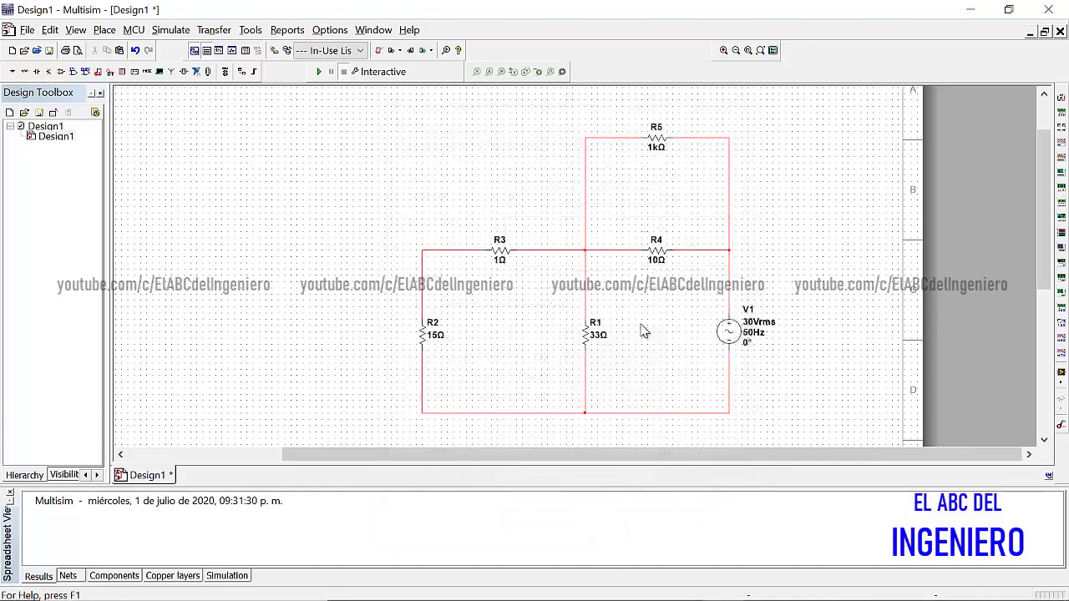
double_click(659, 139)
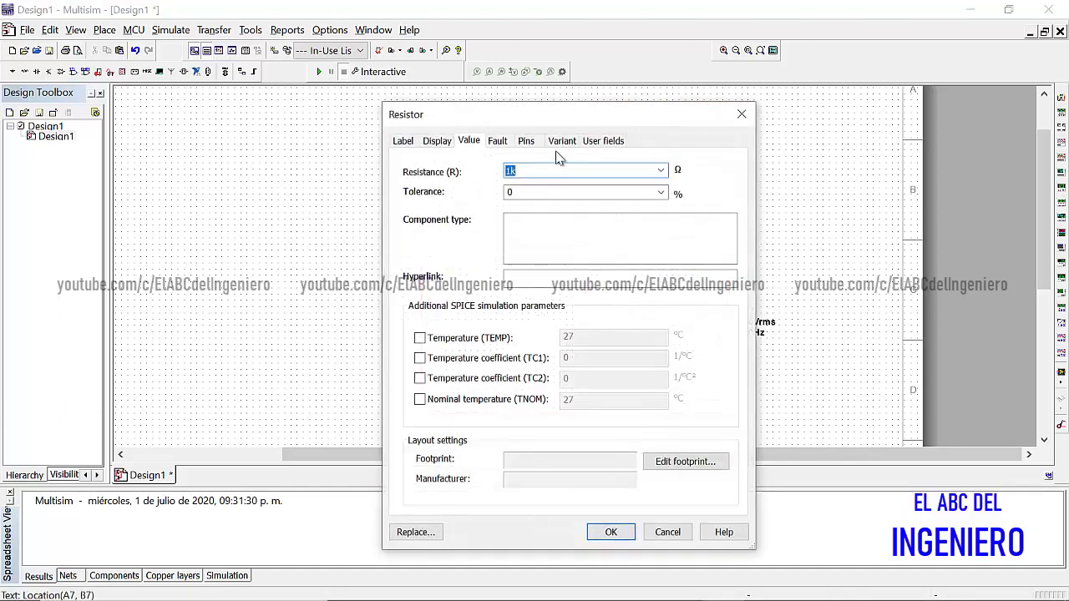
type("56")
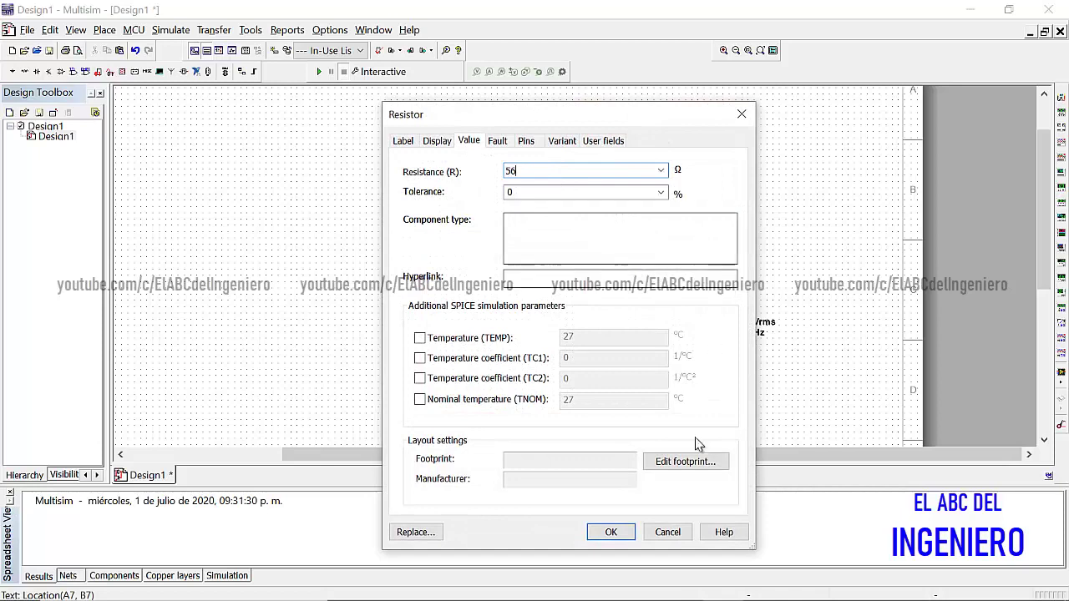
left_click(611, 532)
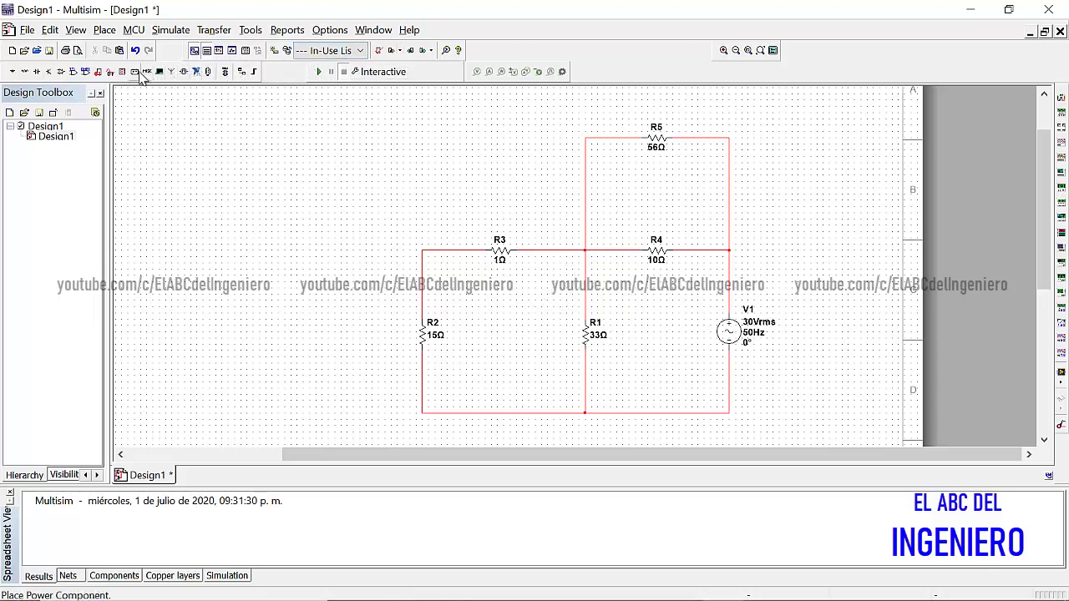
- Place a GROUND component from the power sources on the lower node beneath R1
left_click(13, 75)
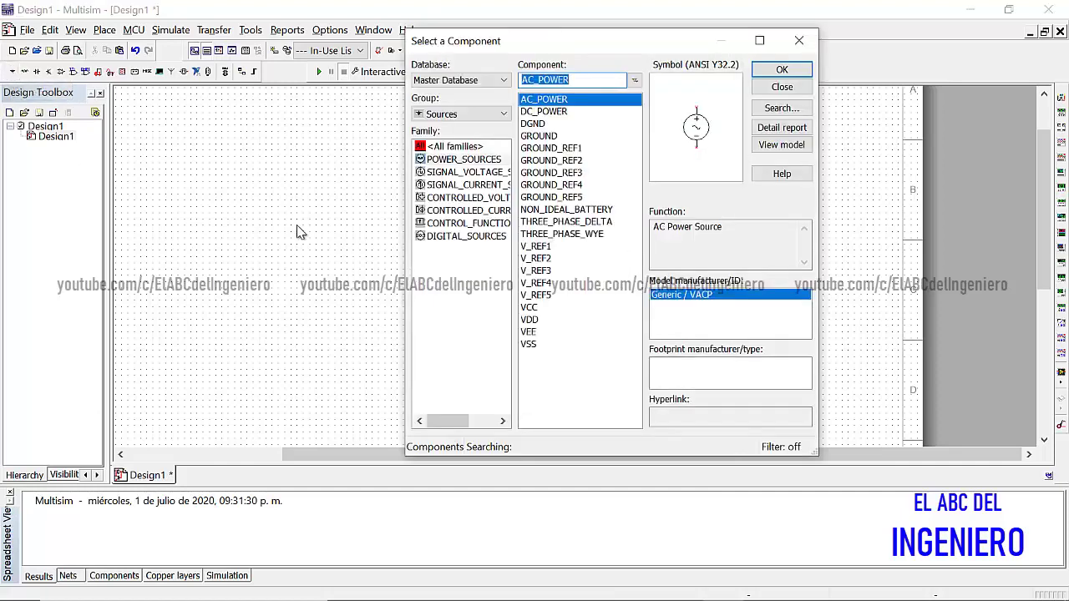
left_click(547, 138)
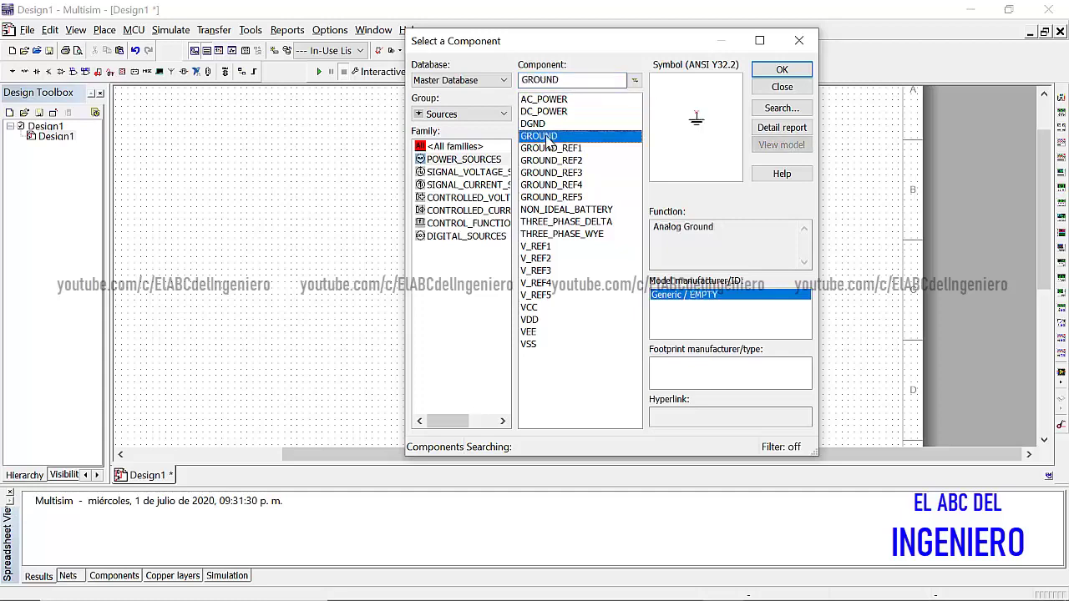
left_click(777, 71)
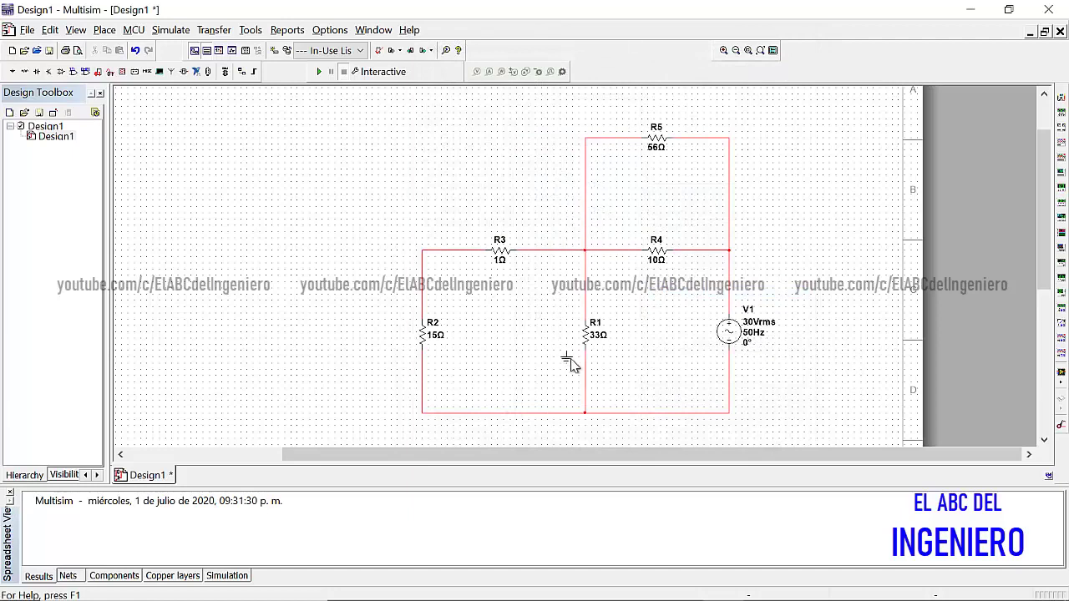
left_click(587, 420)
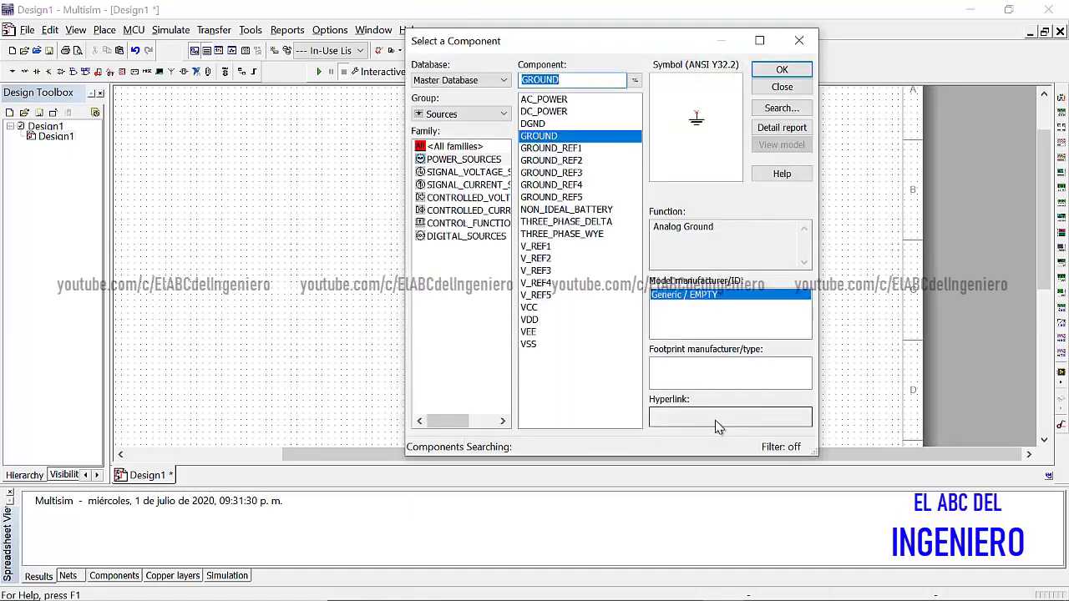
left_click(800, 40)
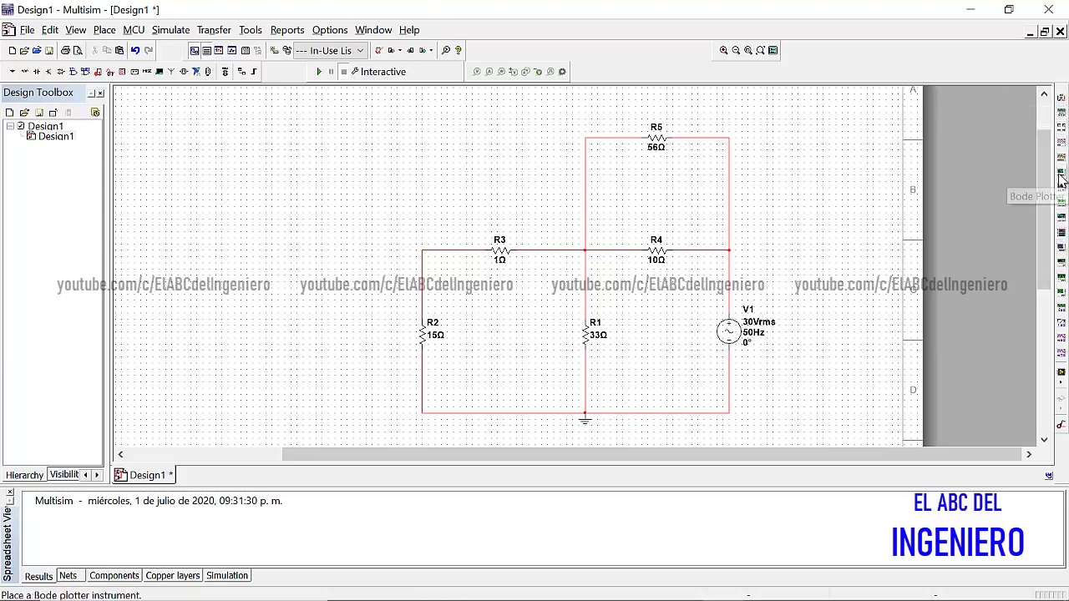
- Place a multimeter rotated 90° clockwise to the right of the wire below V1
left_click(1061, 98)
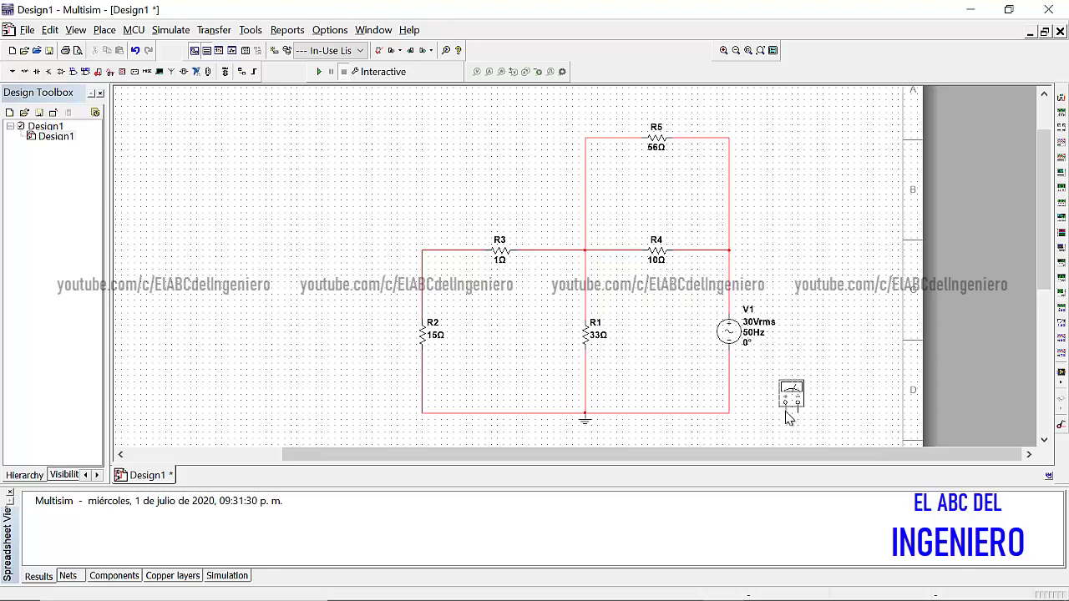
key("ctrl+r")
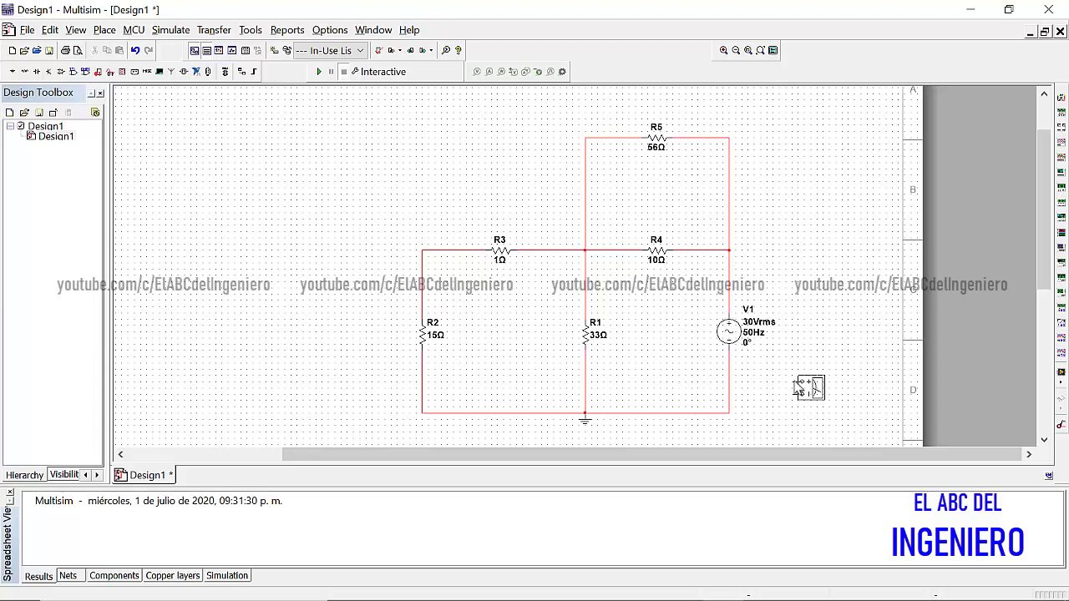
left_click(804, 382)
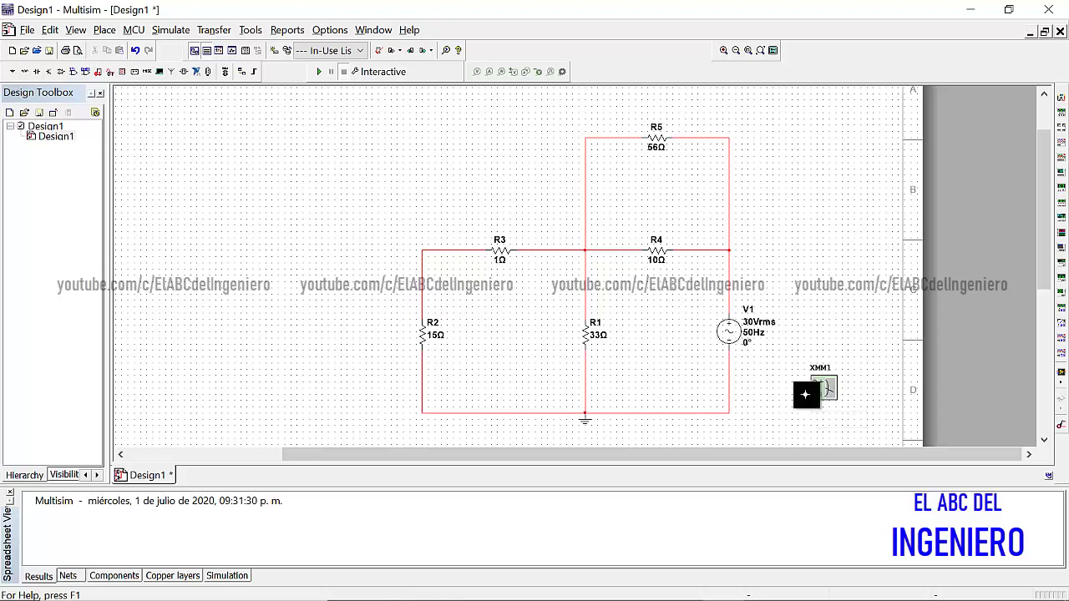
- Connect the multimeter in series below V1, positive terminal towards the source and negative to the lower wire, removing the wire segment that bypasses it
left_click(806, 394)
left_click(732, 413)
left_click(806, 383)
left_click(730, 364)
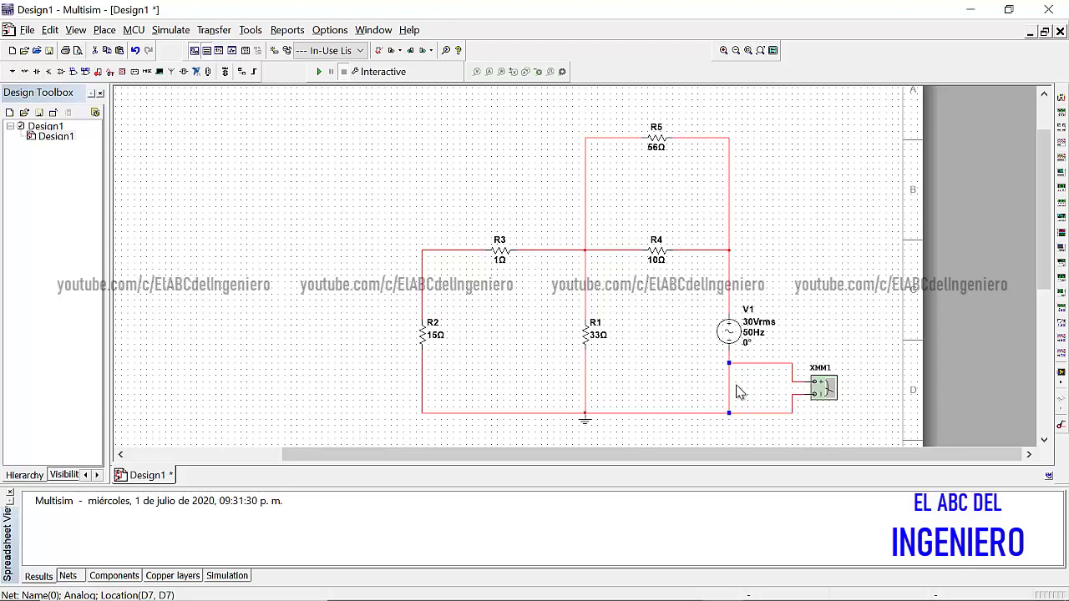
key("Delete")
- Place a multimeter rotated 270° clockwise to the left of the wire above R2
left_click(1061, 97)
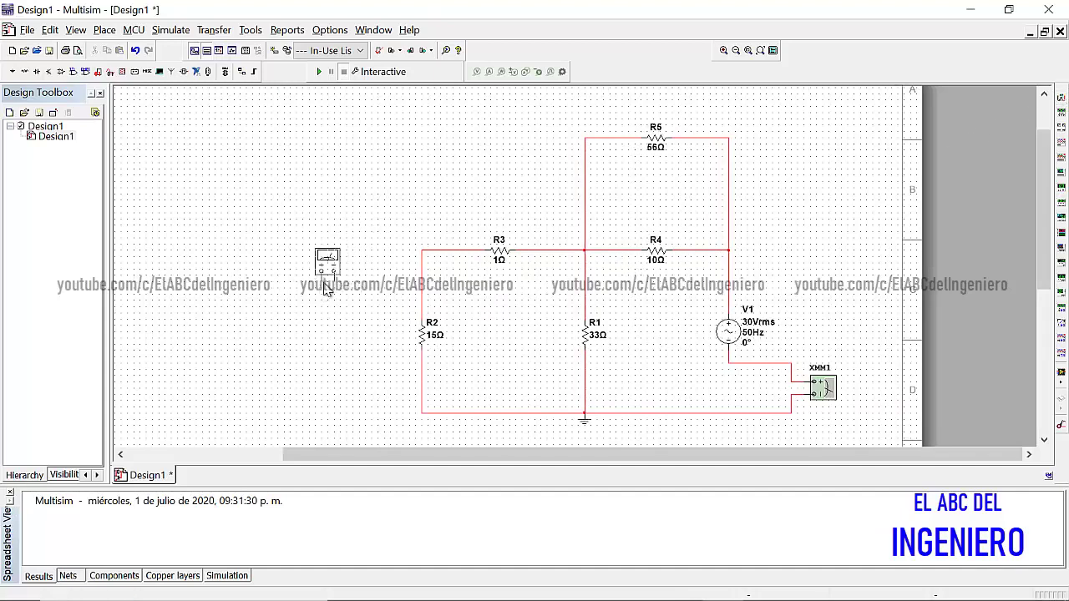
key("ctrl+r")
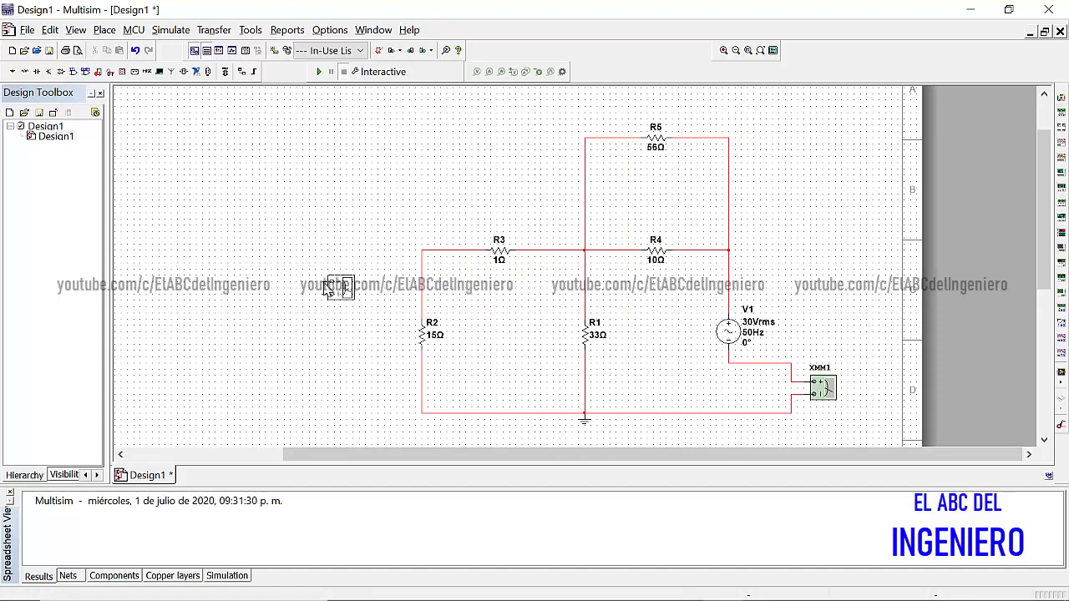
key("ctrl+r")
key("ctrl+r")
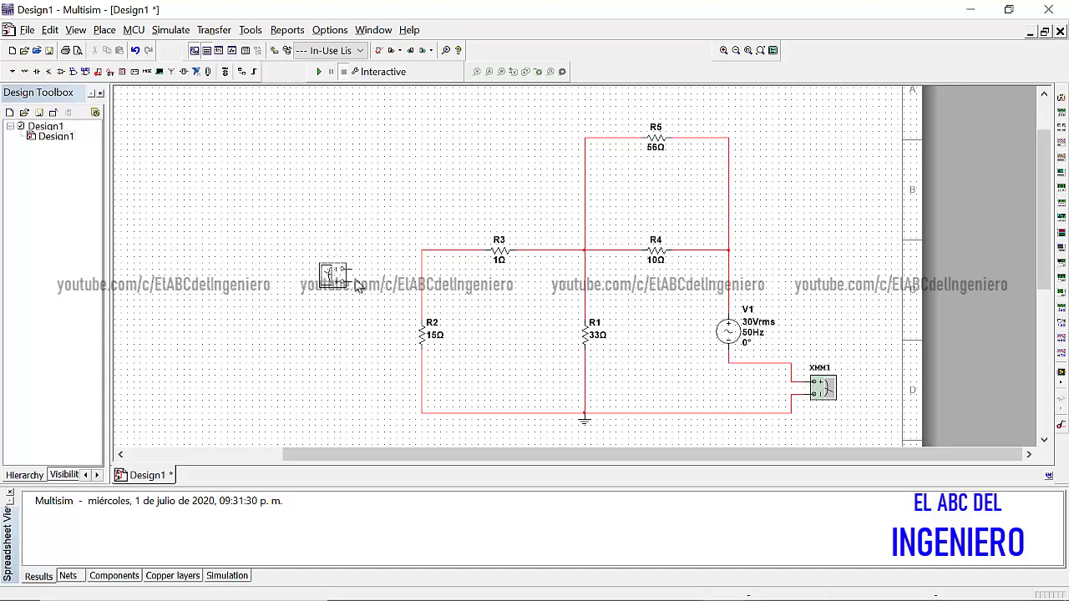
key("Escape")
left_click(355, 285)
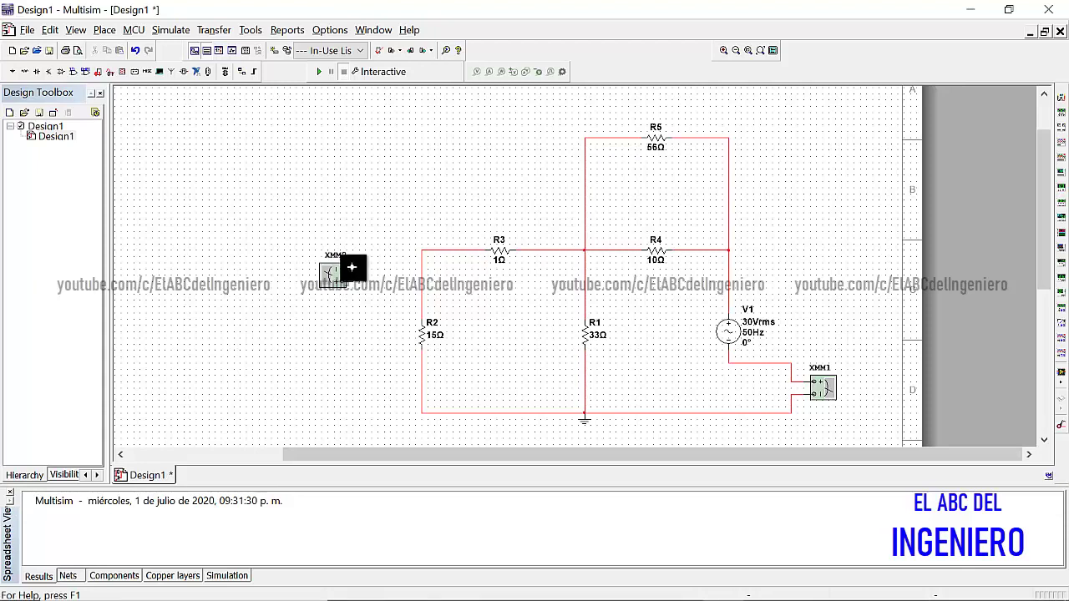
- Connect the multimeter in series between R3 and R2, negative terminal towards R3 and positive towards R2, removing the wire segment that bypasses it
left_click(354, 251)
left_click(425, 248)
left_click(422, 300)
left_click(422, 279)
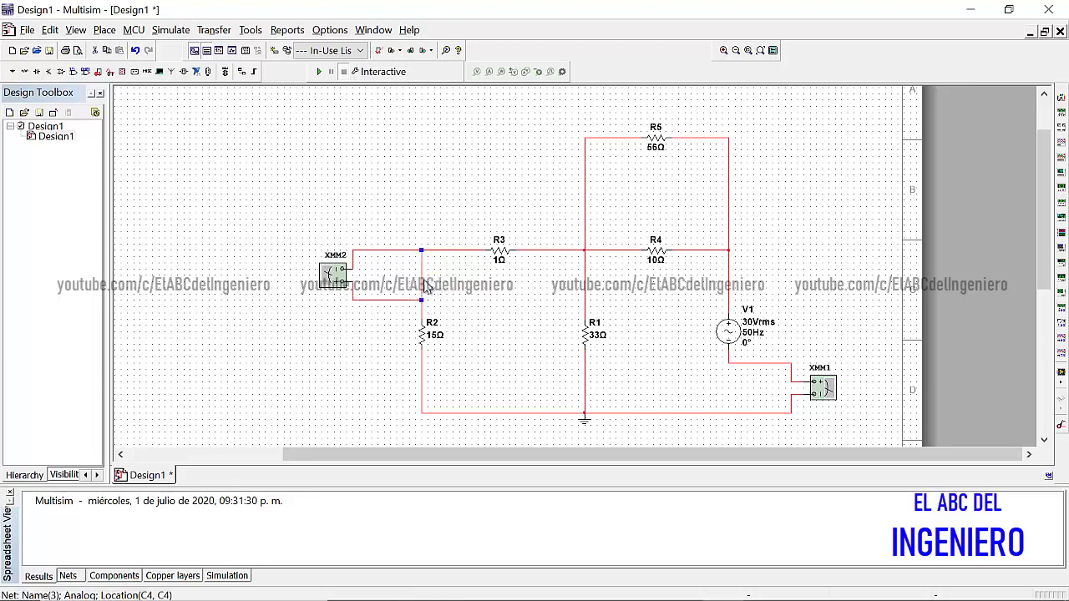
left_click(482, 367)
- Place a multimeter rotated 90° clockwise to the right of the wire between R5 and R4
left_click(1061, 98)
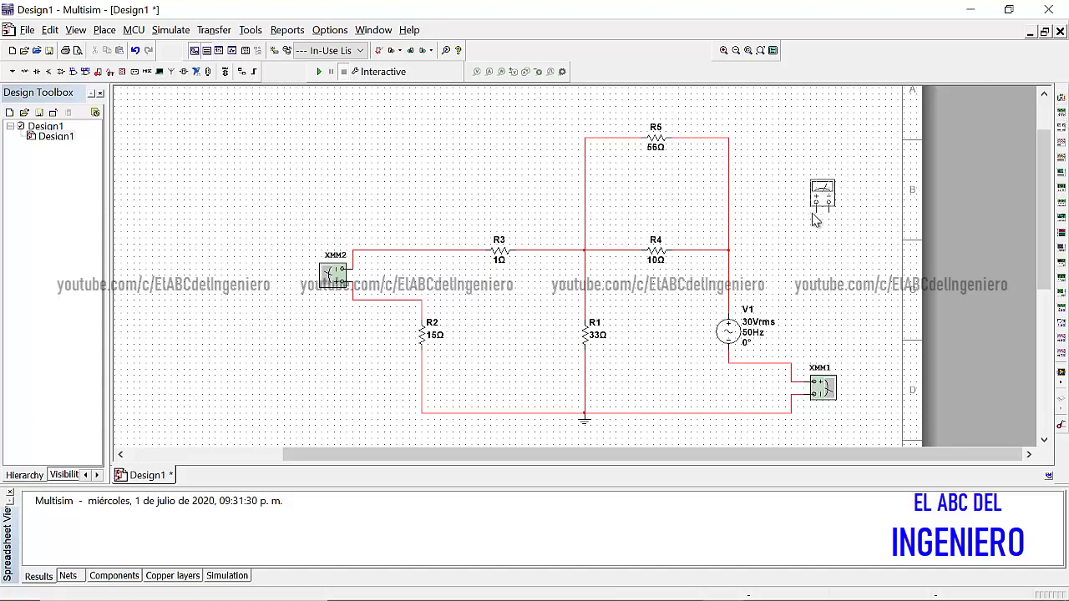
key("ctrl+r")
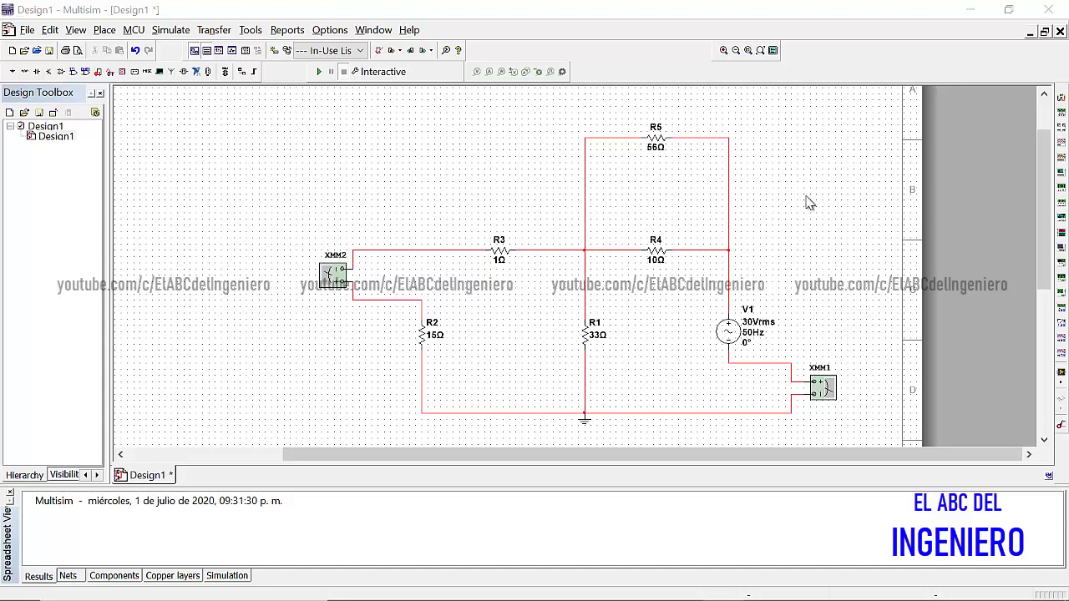
left_click(803, 197)
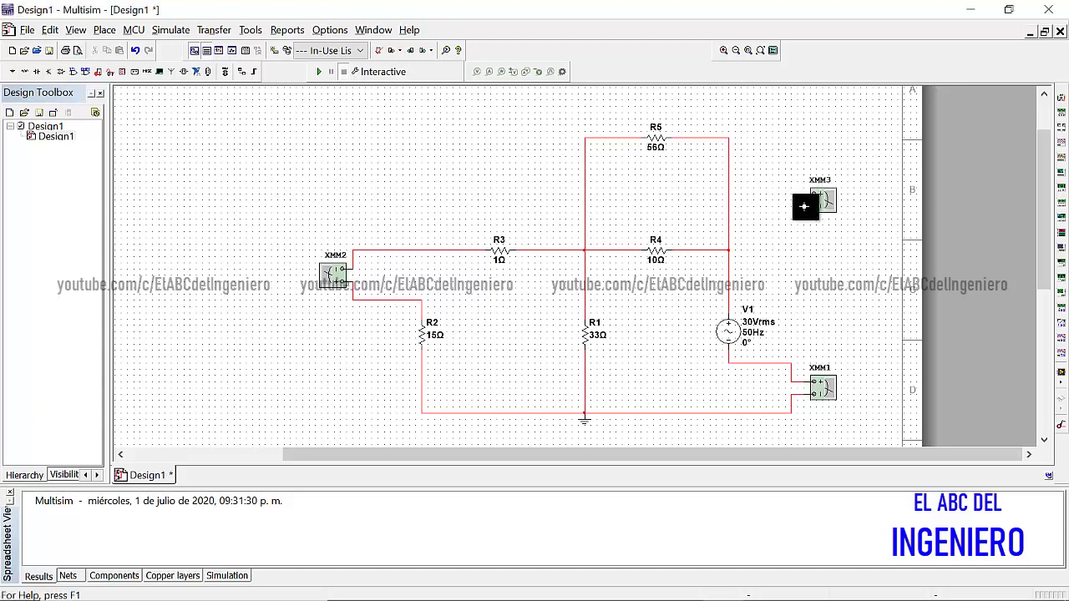
- Connect the multimeter in series with R5, positive terminal towards R5 and negative towards the R4 node, removing the wire segment that bypasses it
left_click(802, 208)
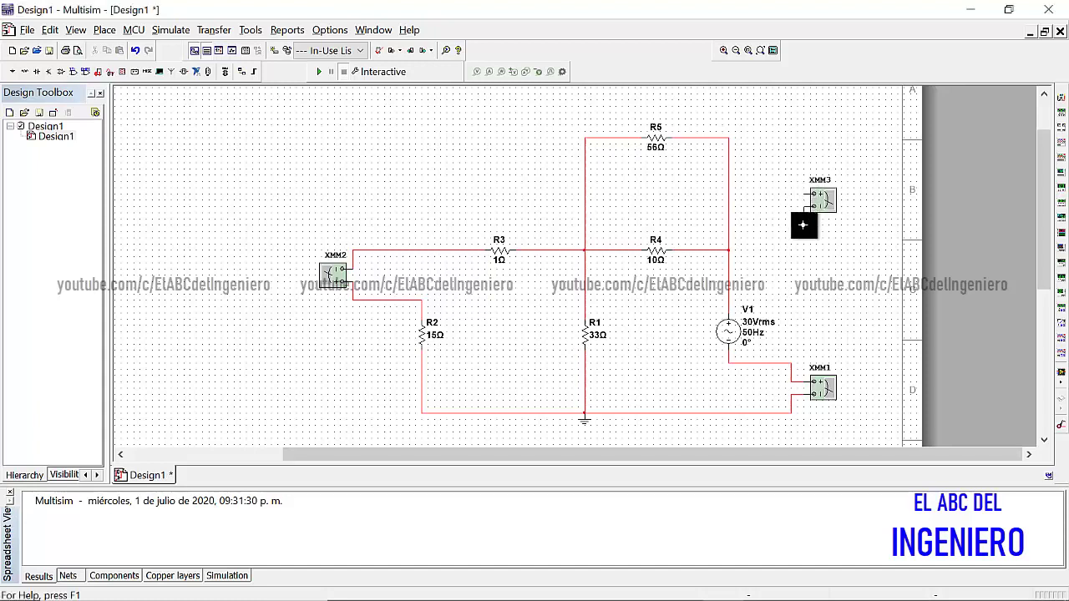
left_click(727, 225)
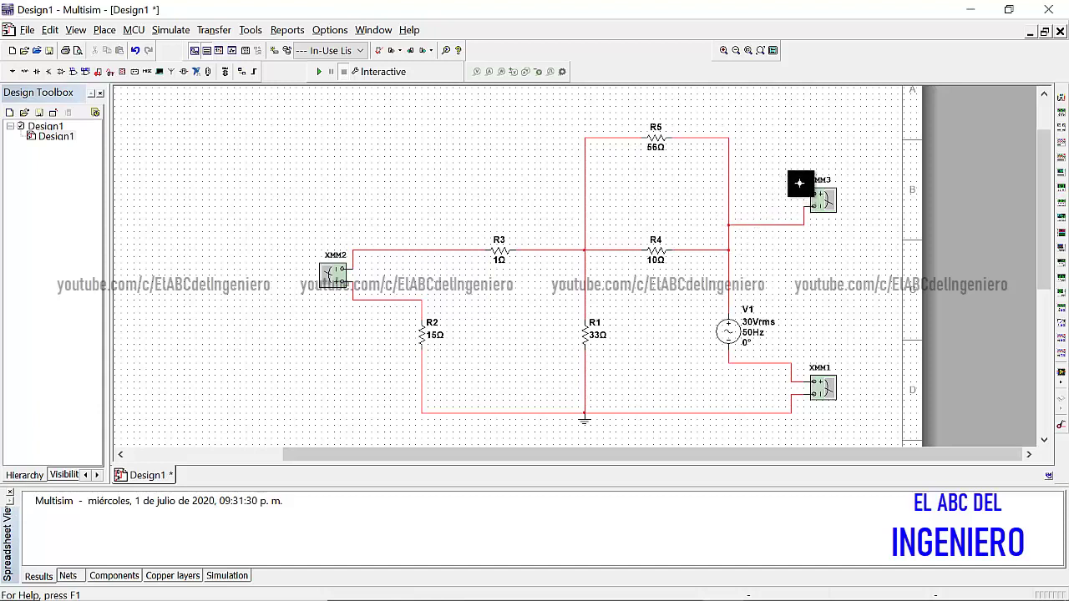
left_click(795, 175)
left_click(728, 176)
left_click(728, 200)
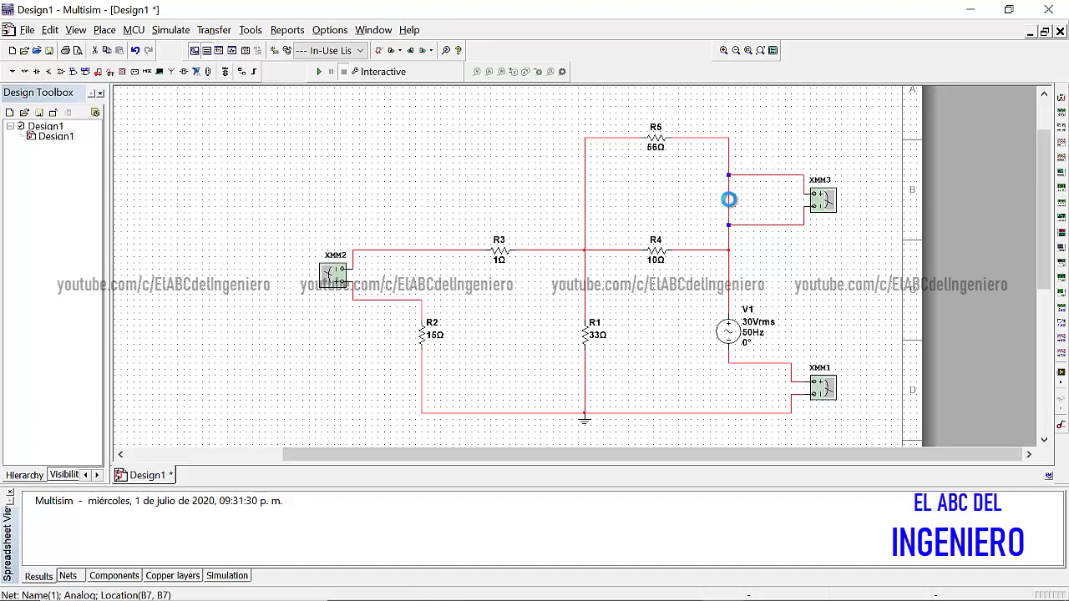
key("Delete")
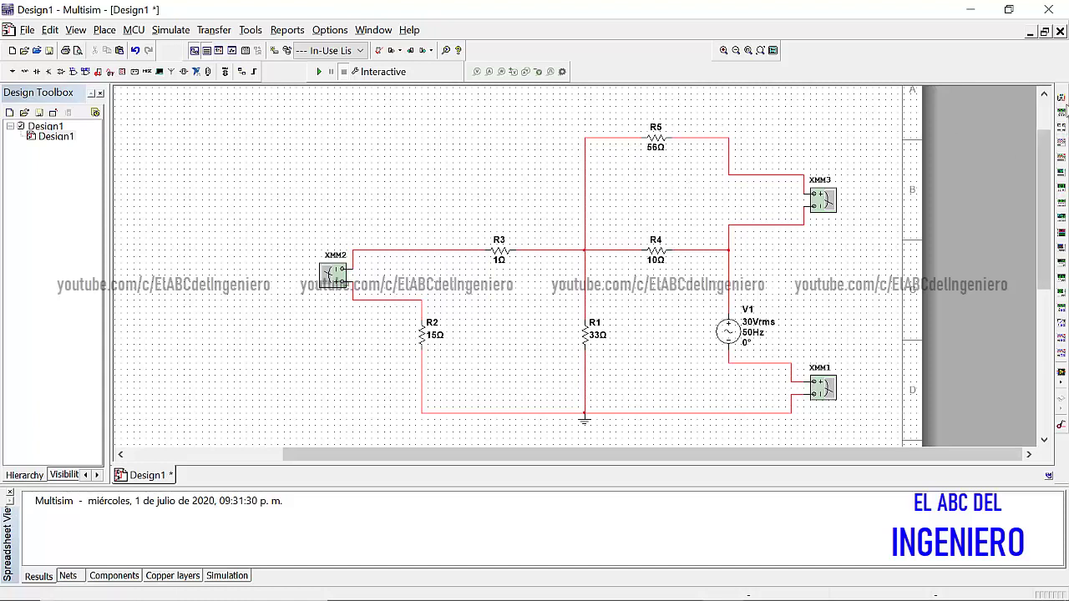
- Place a multimeter with its terminals facing right beside R2 and connect it in parallel across R2
left_click(1060, 98)
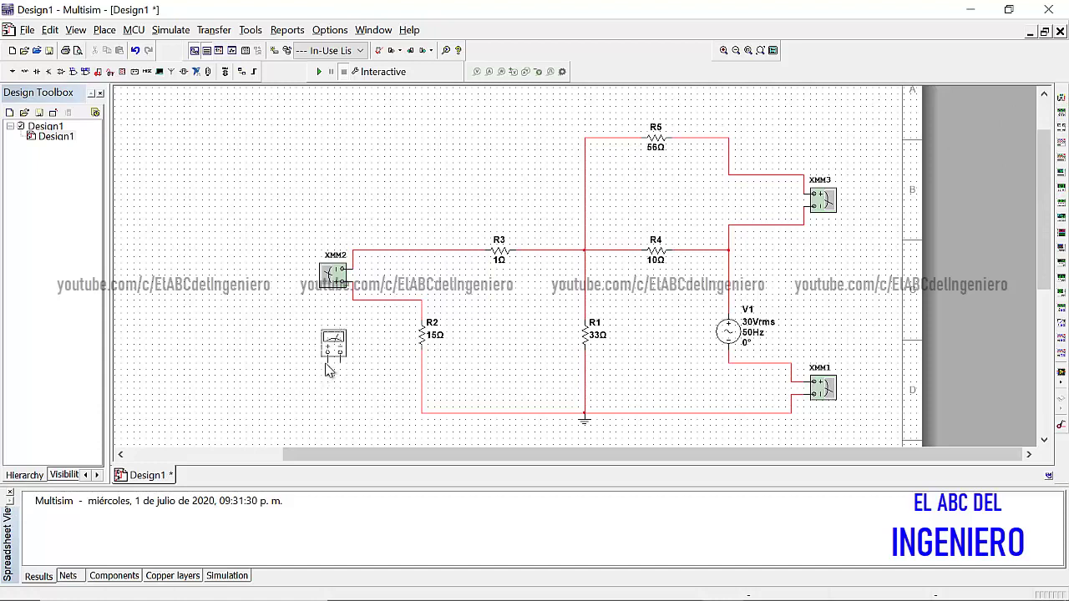
key("ctrl+r")
left_click(352, 355)
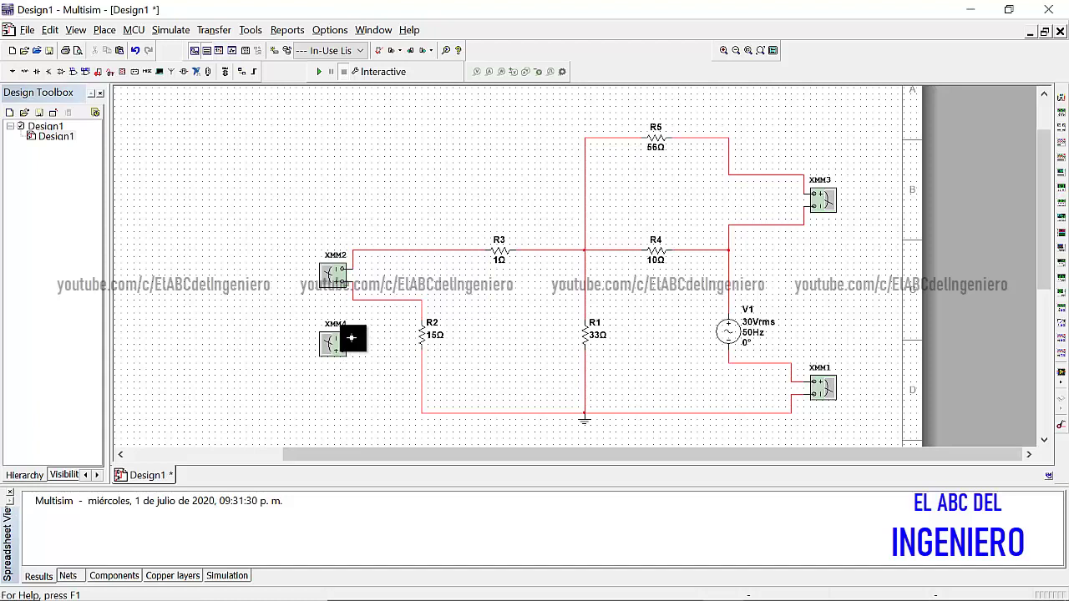
left_click(352, 337)
left_click(423, 313)
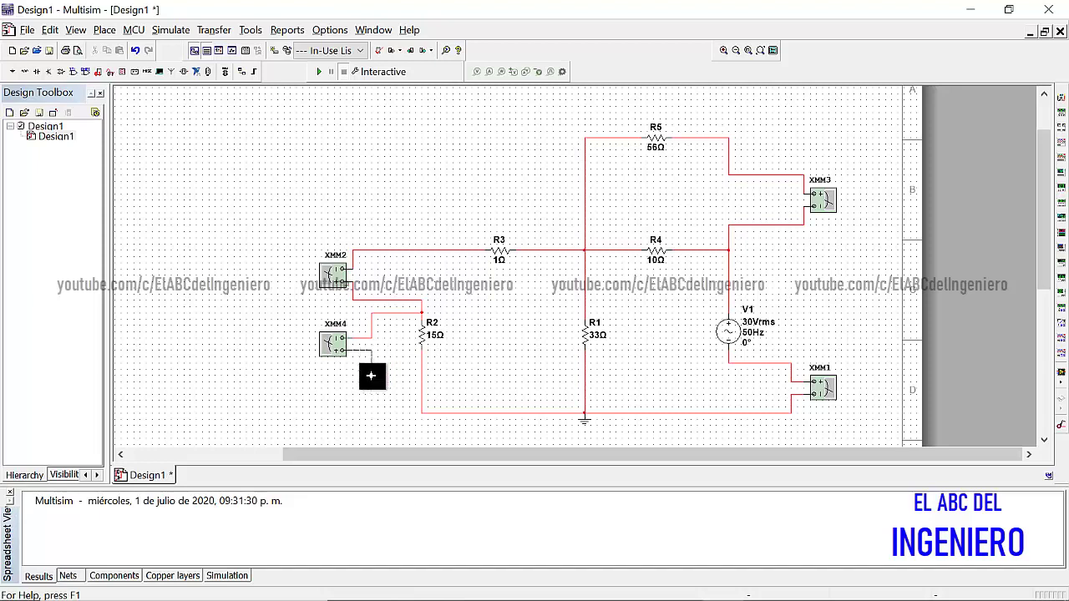
key("Escape")
left_click(422, 378)
- Place a multimeter with its terminals facing right beside R1 and connect it in parallel across R1
left_click(1060, 97)
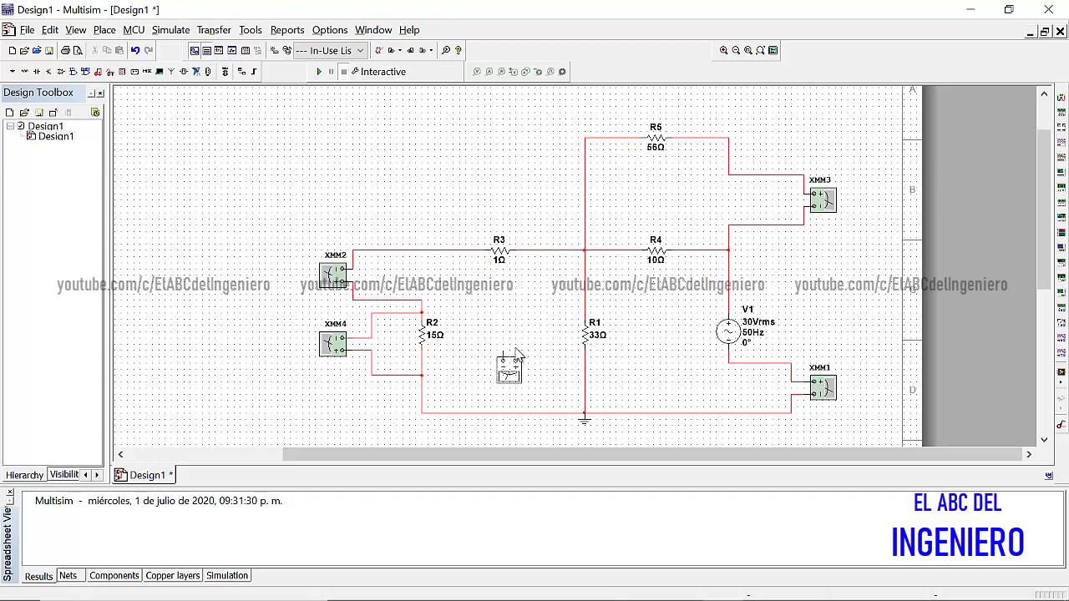
left_click(517, 353)
left_click(522, 333)
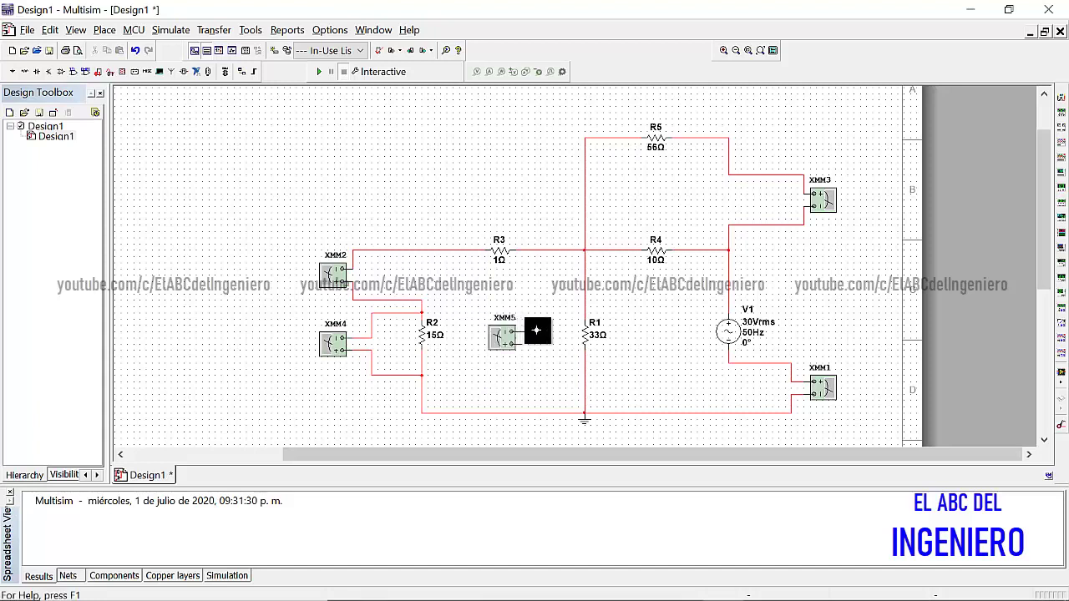
left_click(585, 299)
left_click(536, 358)
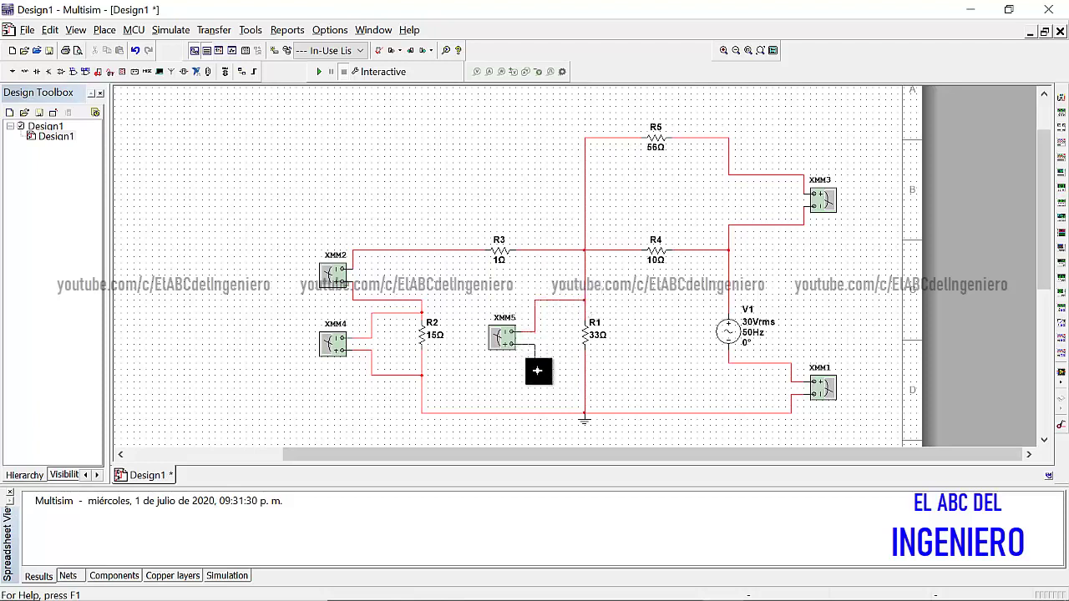
left_click(585, 369)
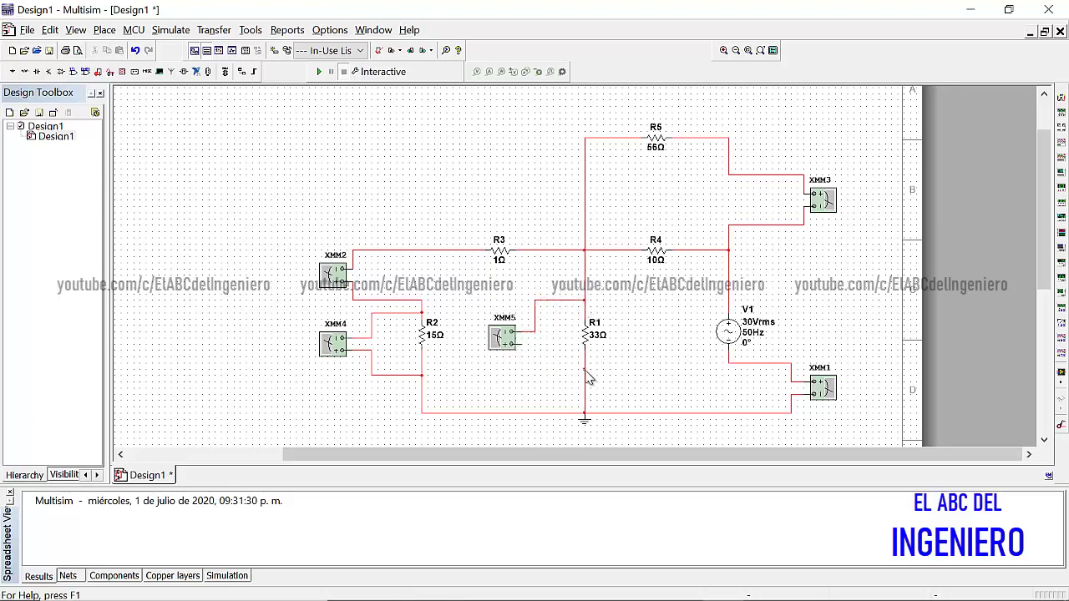
- Place an unrotated multimeter above R3 and connect it in parallel across R3
left_click(1061, 97)
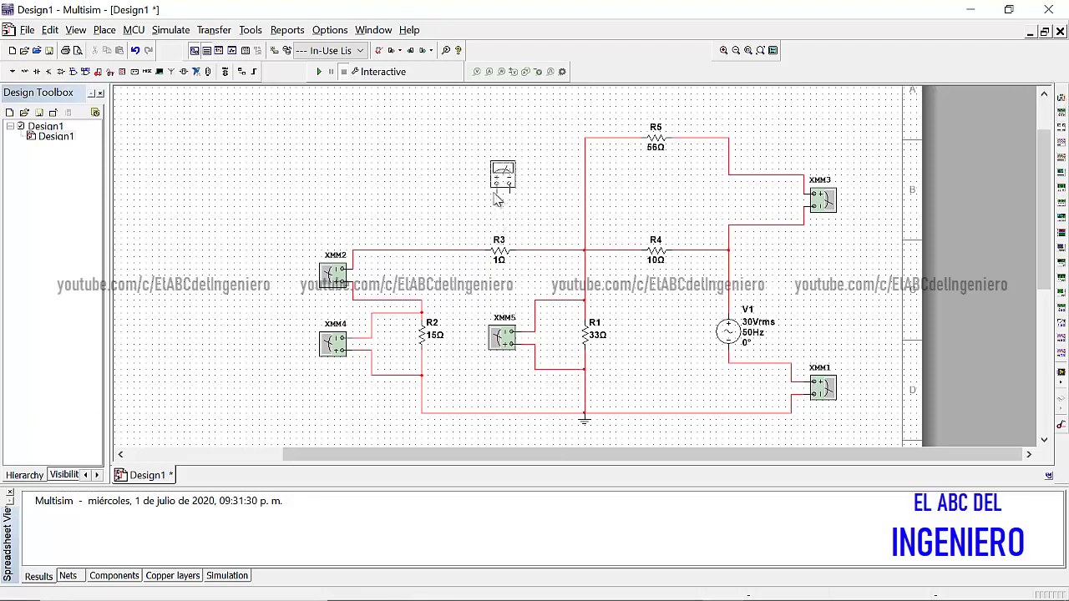
left_click(491, 192)
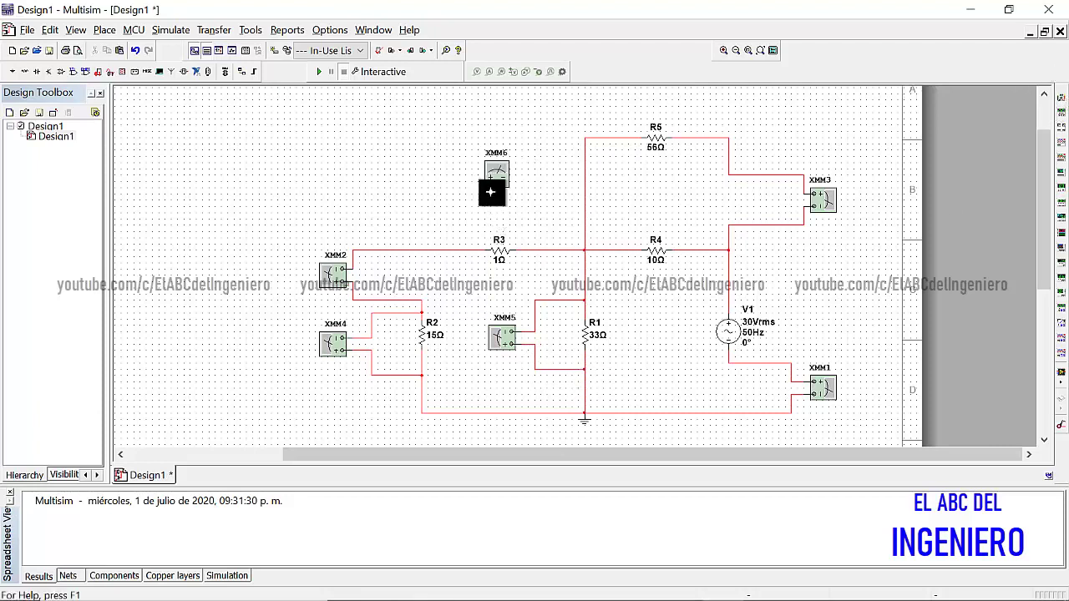
left_click(491, 192)
left_click(464, 249)
left_click(502, 192)
left_click(535, 250)
- Place a multimeter rotated 180° below R4 and connect it in parallel across R4
left_click(1060, 98)
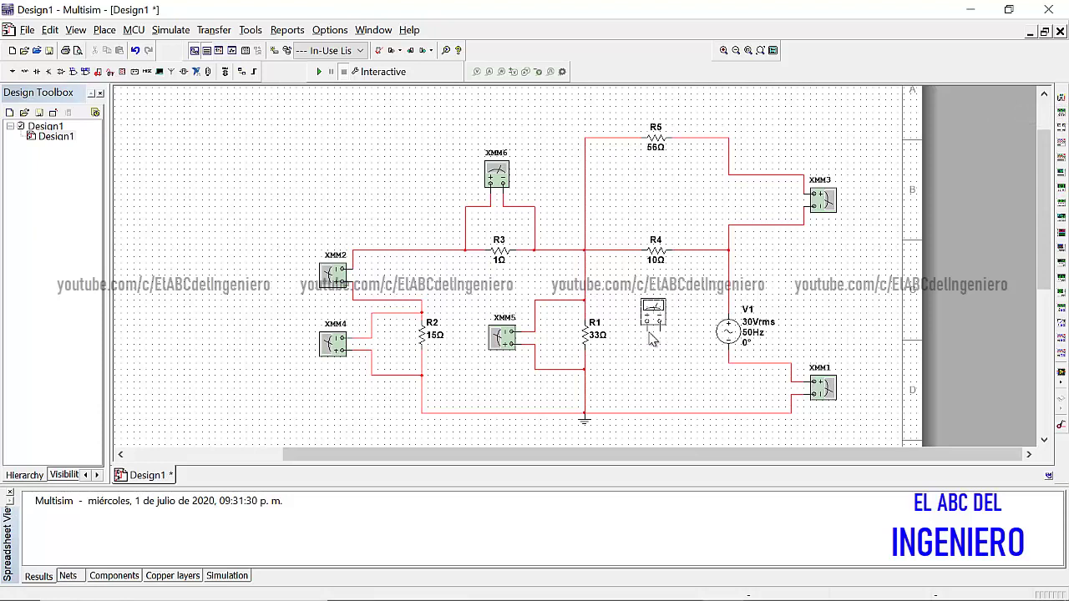
key("ctrl+r")
key("ctrl+r")
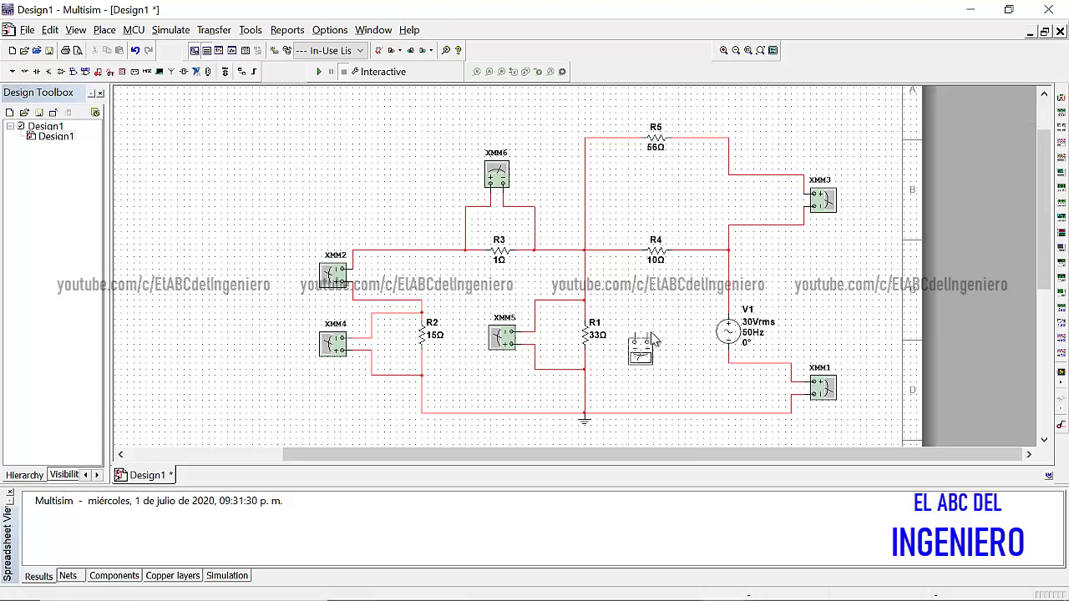
key("Escape")
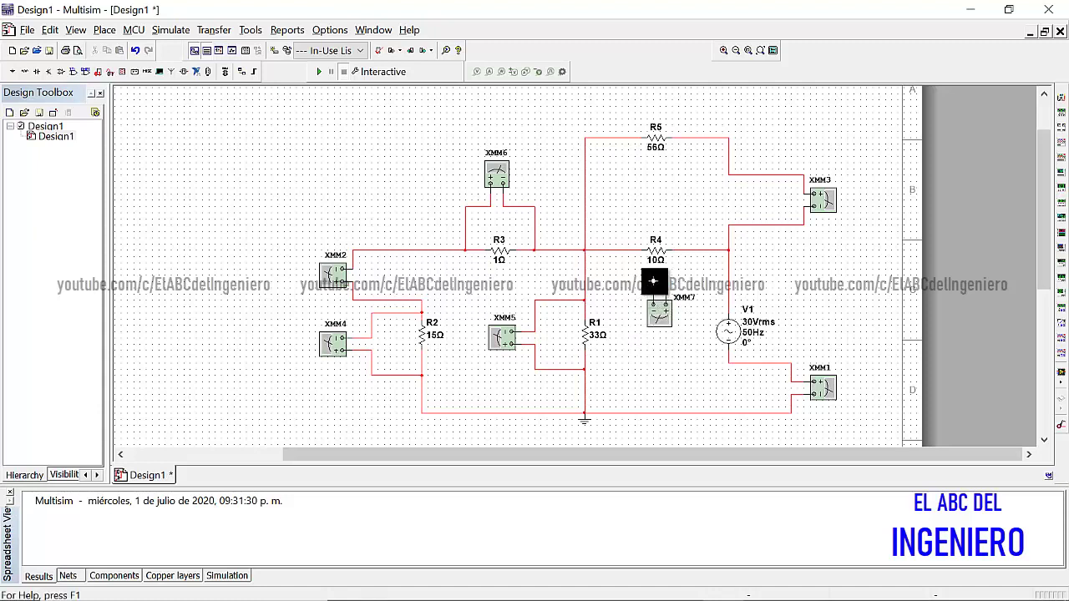
left_click(653, 281)
left_click(622, 250)
left_click(691, 251)
- Place a multimeter rotated 180° below R5 and connect it in parallel across R5
left_click(1060, 97)
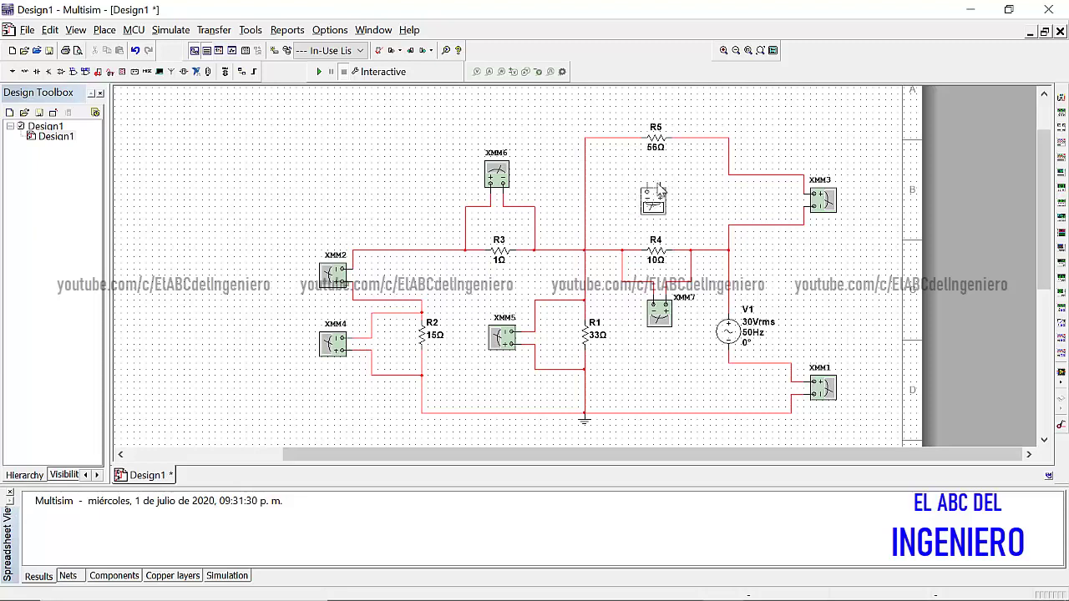
left_click(643, 197)
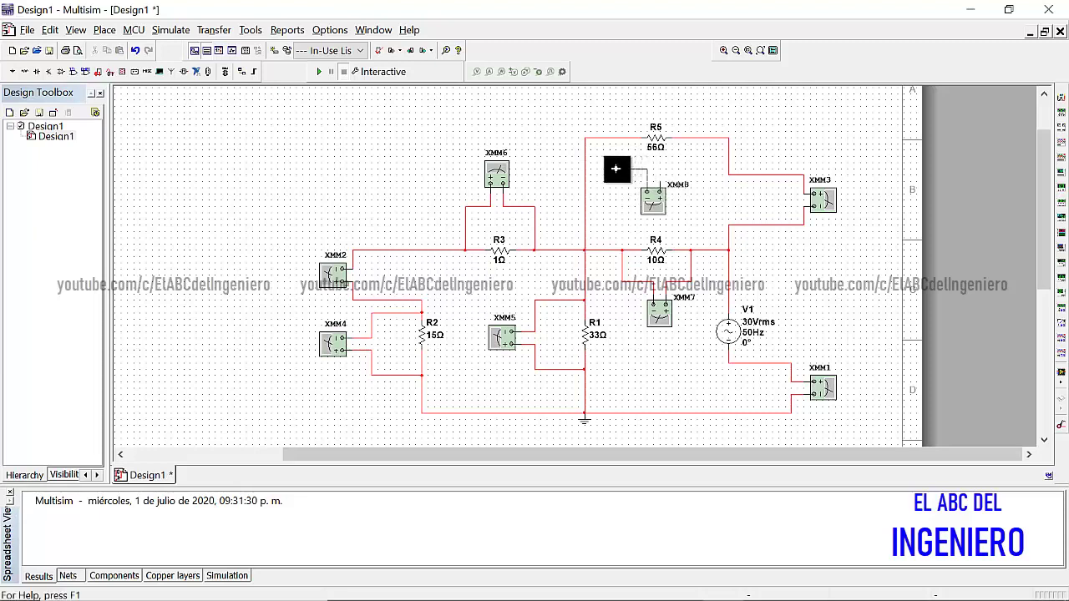
left_click(615, 137)
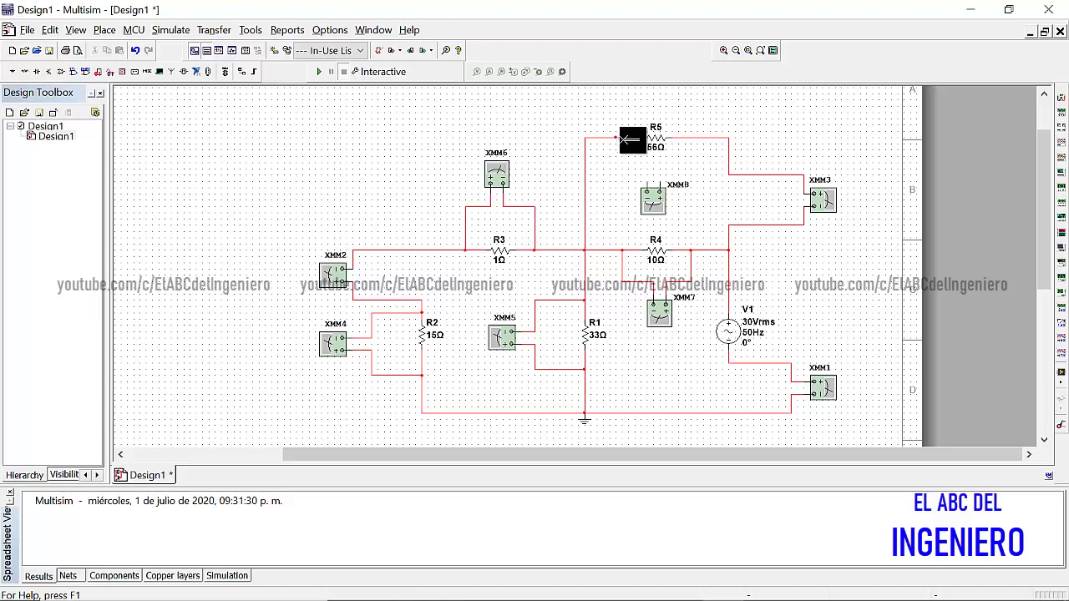
left_click(662, 177)
left_click(691, 137)
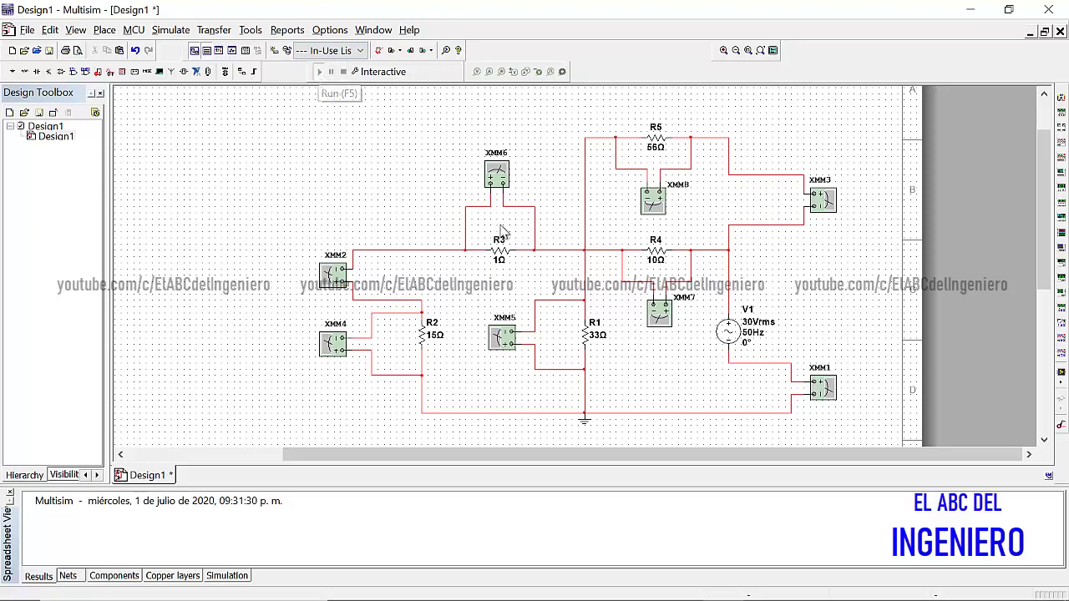
- Run the interactive simulation, check the calculated mesh currents on the PowerPoint slide, and return to Multisim
key("F5")
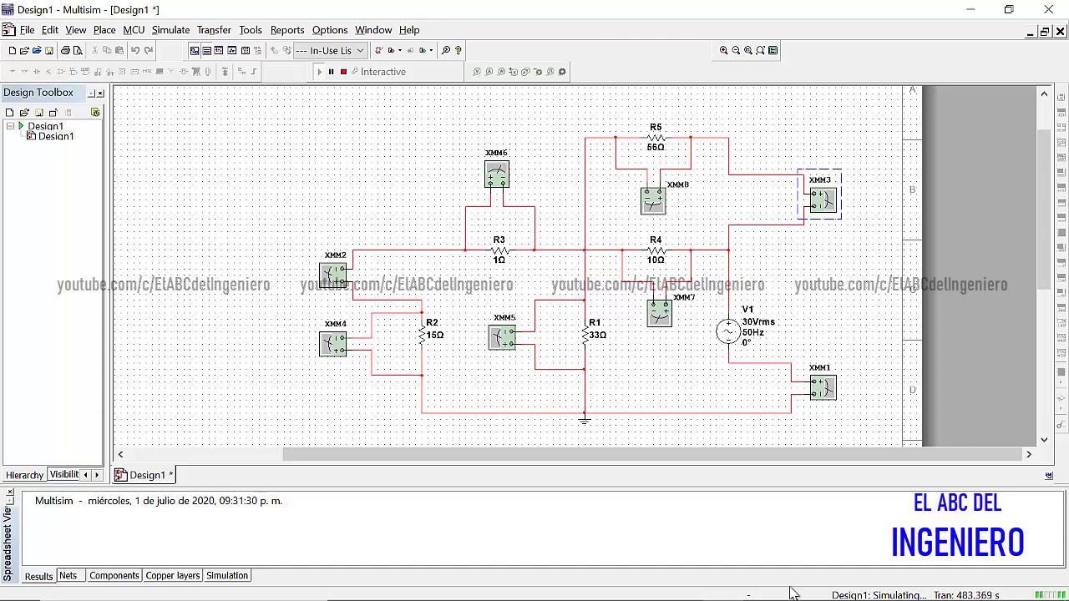
left_click(638, 587)
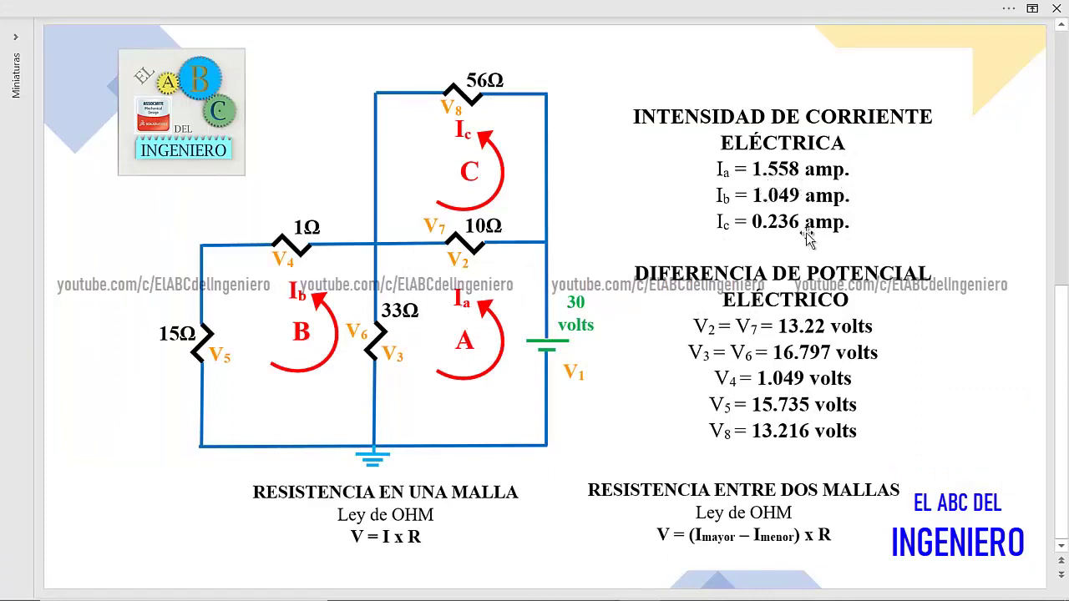
left_click(719, 587)
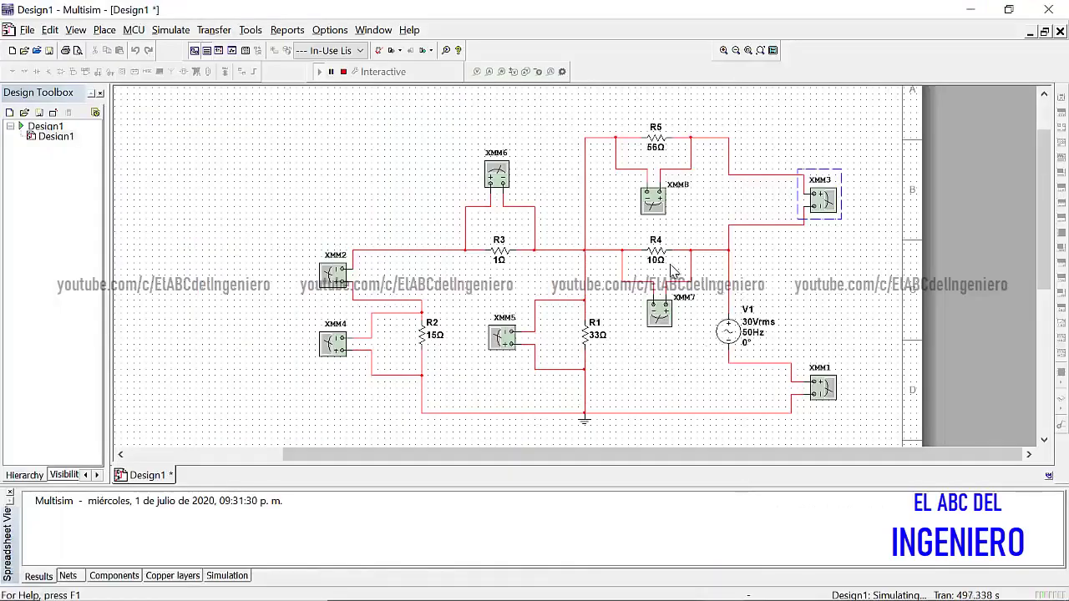
- Set multimeter XMM1 to AC measurement, read its current, and close its window
double_click(822, 386)
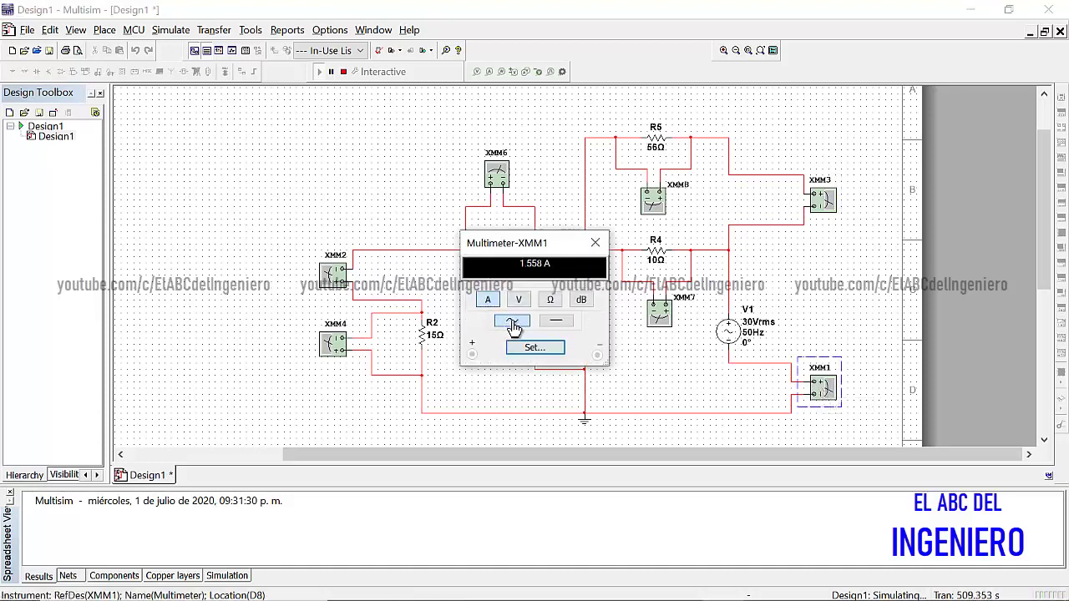
left_click(512, 326)
left_click(594, 243)
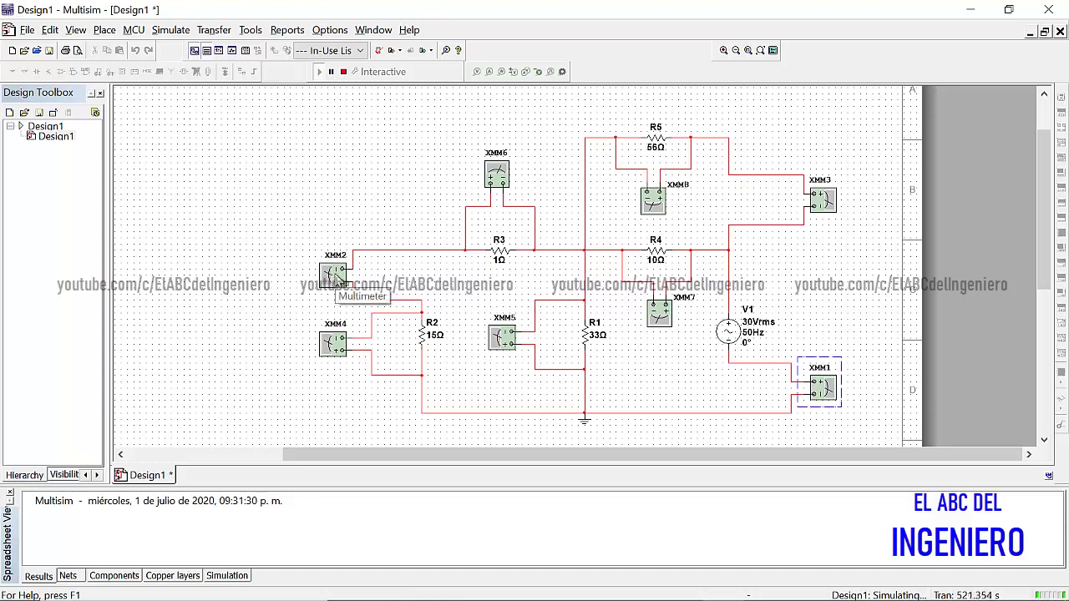
- Read the AC current on multimeter XMM2 and compare it with the calculated Ib on the PowerPoint slide
double_click(334, 276)
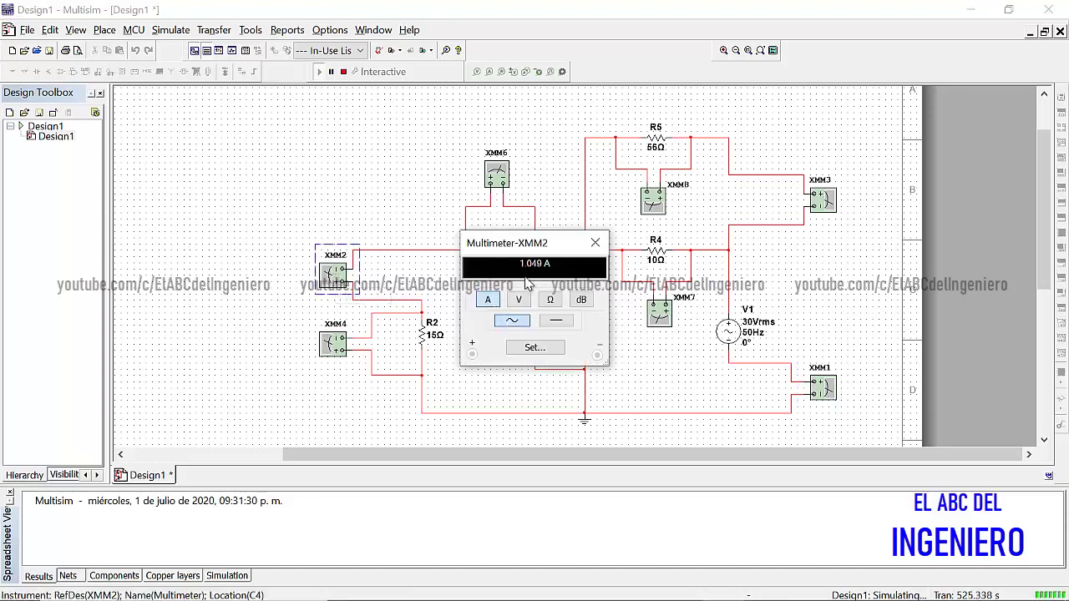
left_click(594, 242)
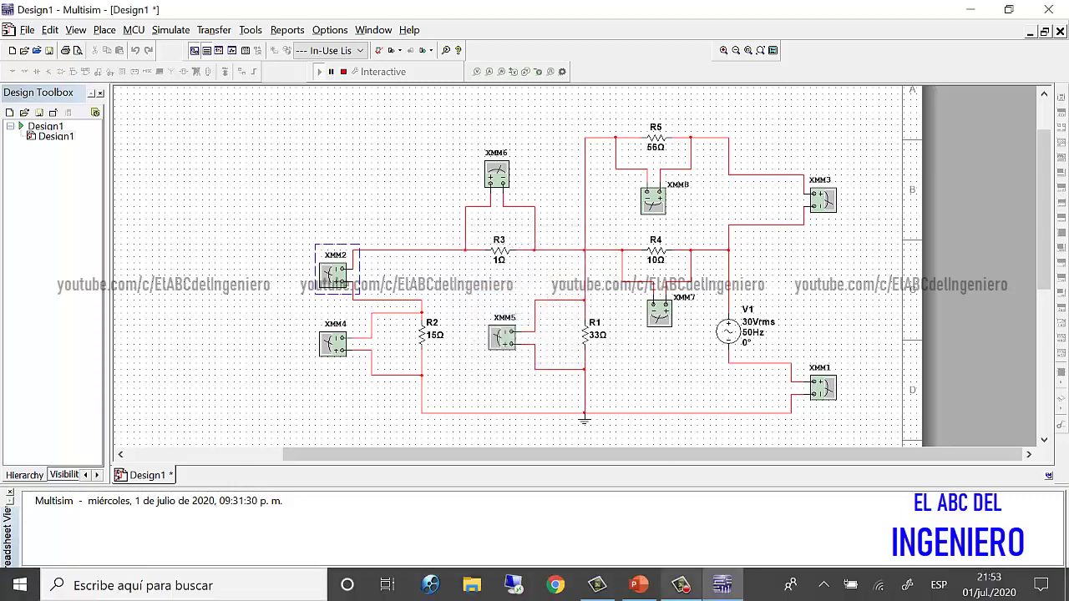
left_click(639, 585)
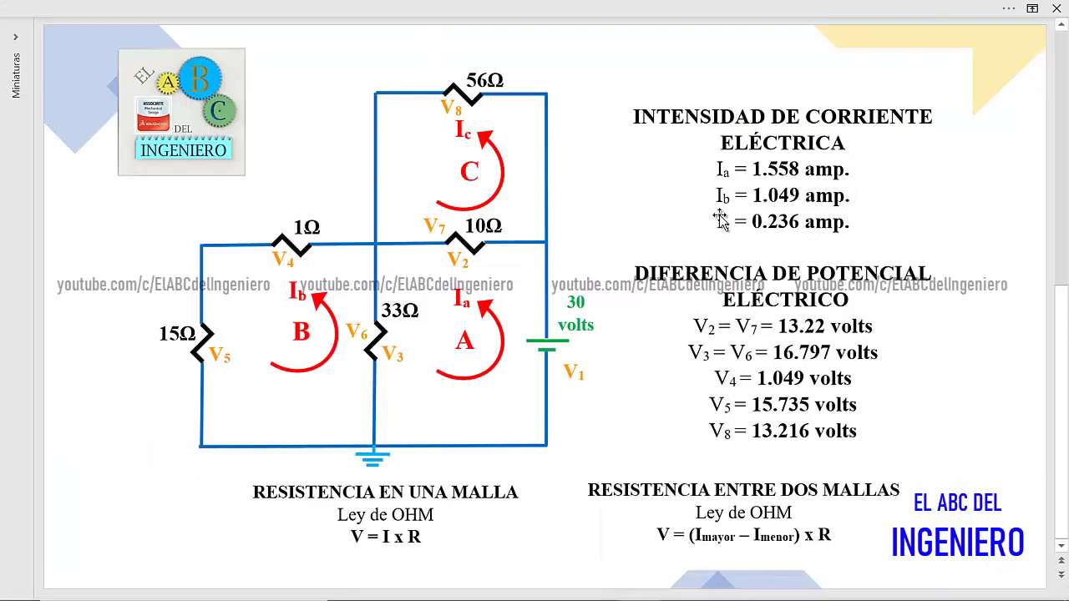